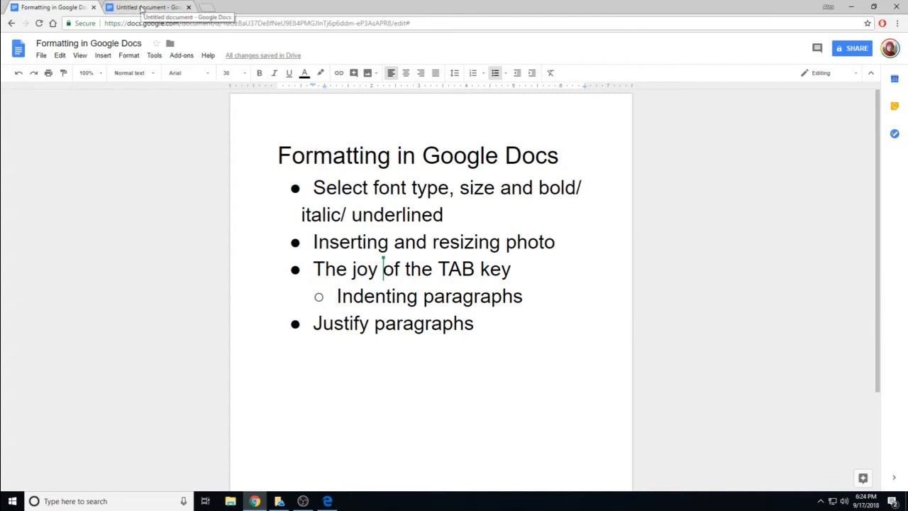
# Switch to the untitled document with the Dracula excerpt and set its title line in Times New Roman.
pyautogui.click(141, 9)
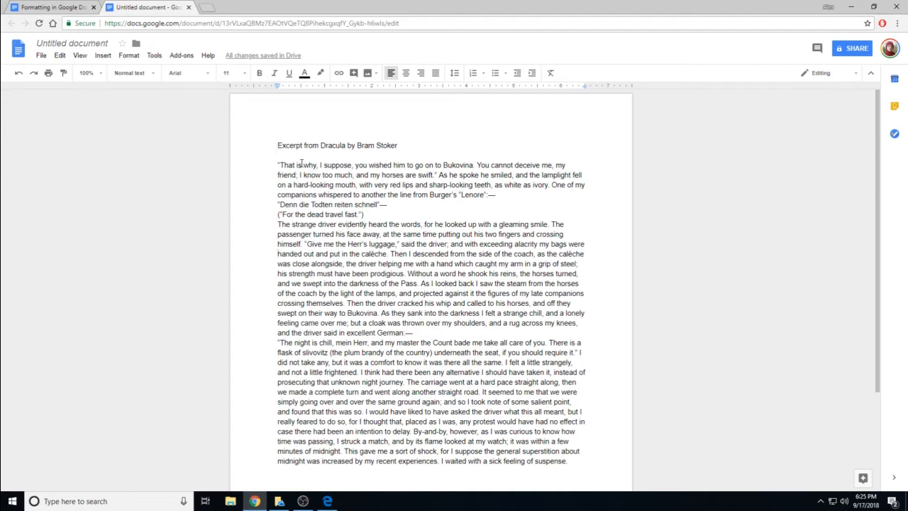
pyautogui.click(278, 145)
pyautogui.moveTo(277, 145); pyautogui.dragTo(403, 144)
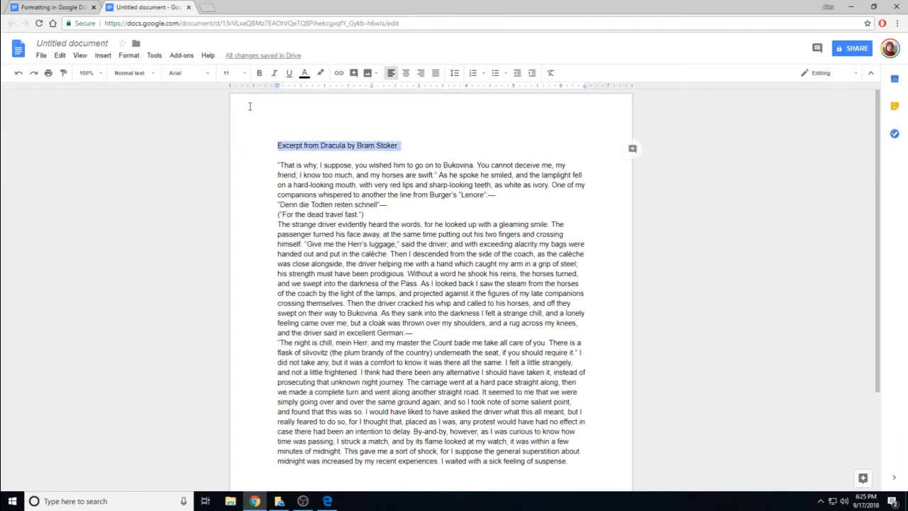
pyautogui.click(209, 74)
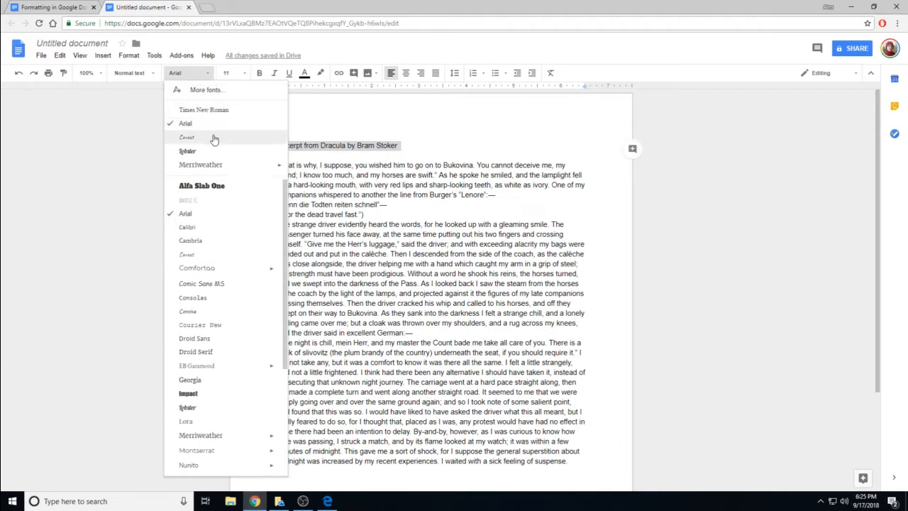
pyautogui.moveTo(285, 218); pyautogui.dragTo(284, 333)
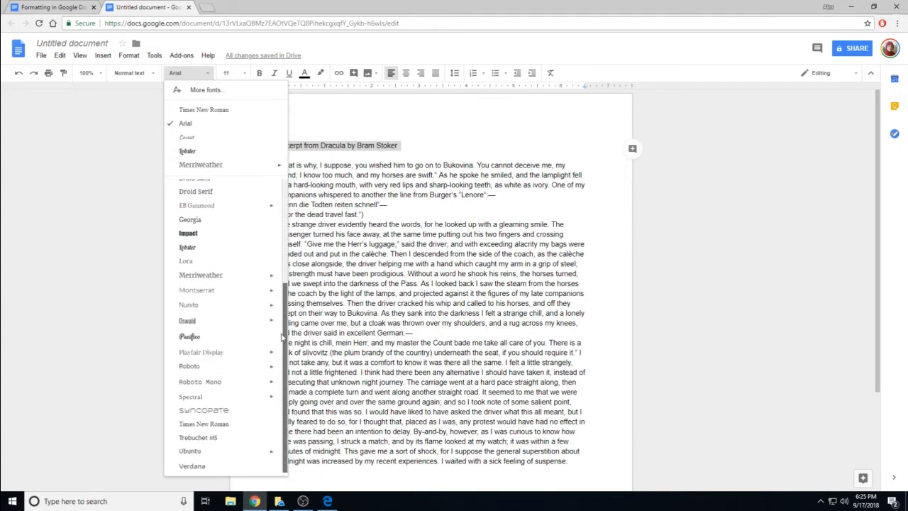
pyautogui.click(204, 424)
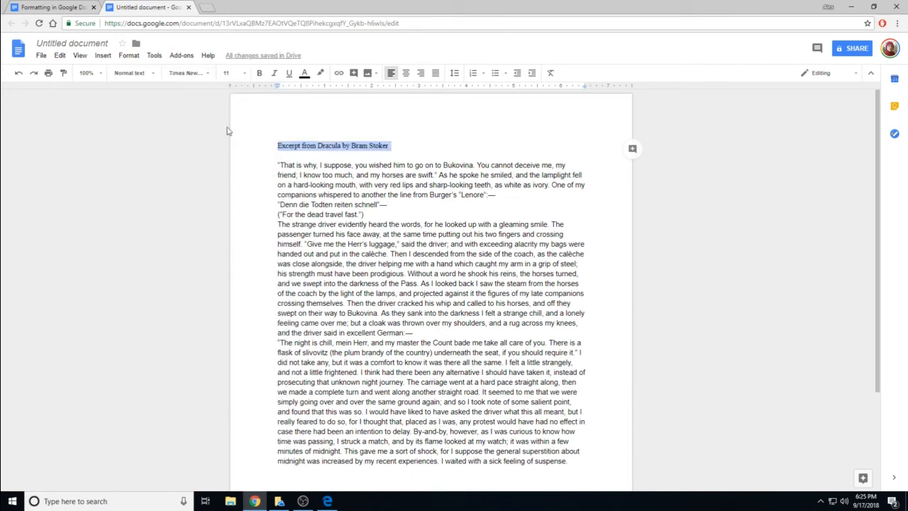
# Try font size 24 on the title line and settle on size 14.
pyautogui.click(244, 75)
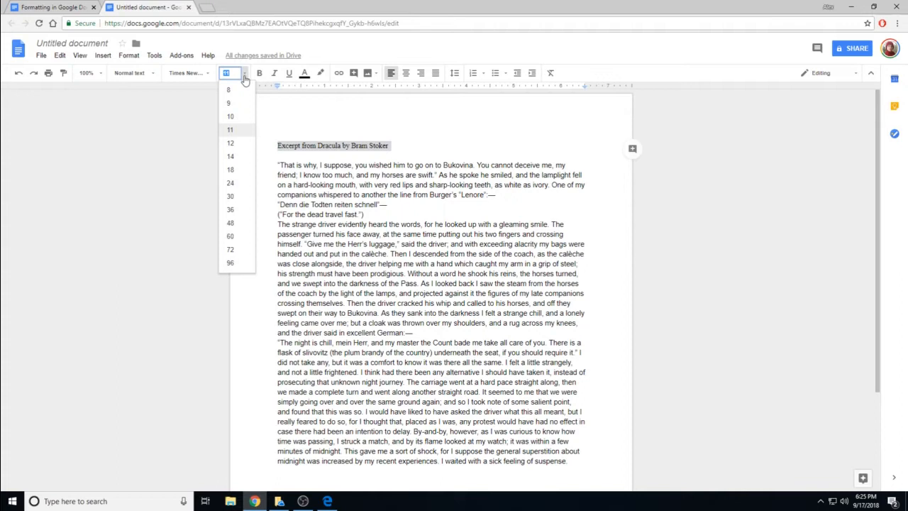
pyautogui.click(230, 183)
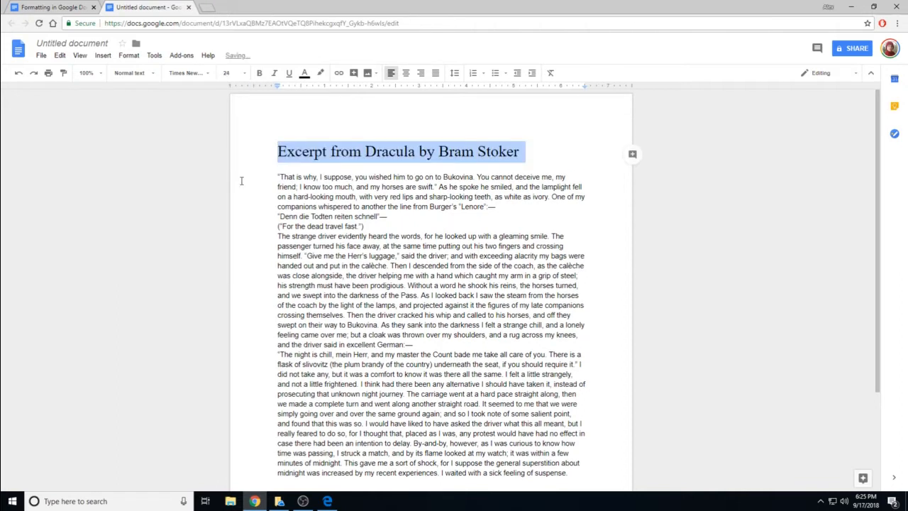
pyautogui.click(243, 74)
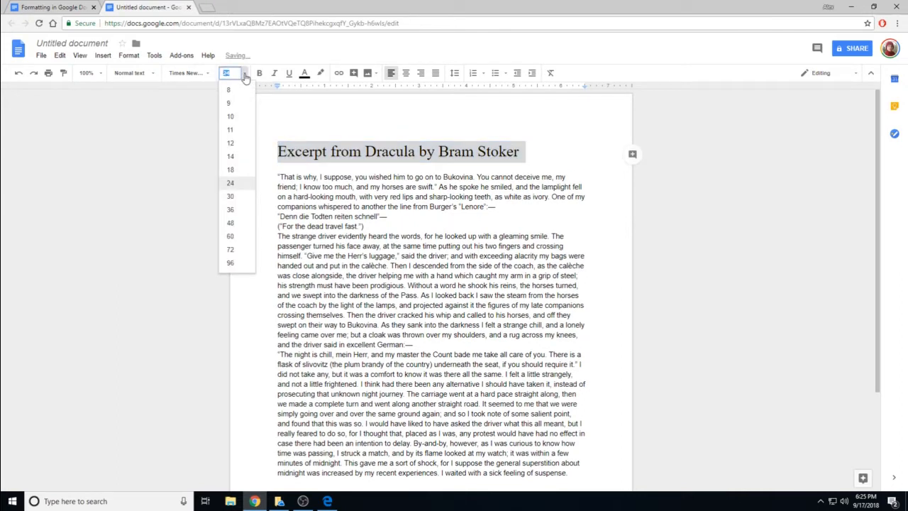
pyautogui.click(244, 156)
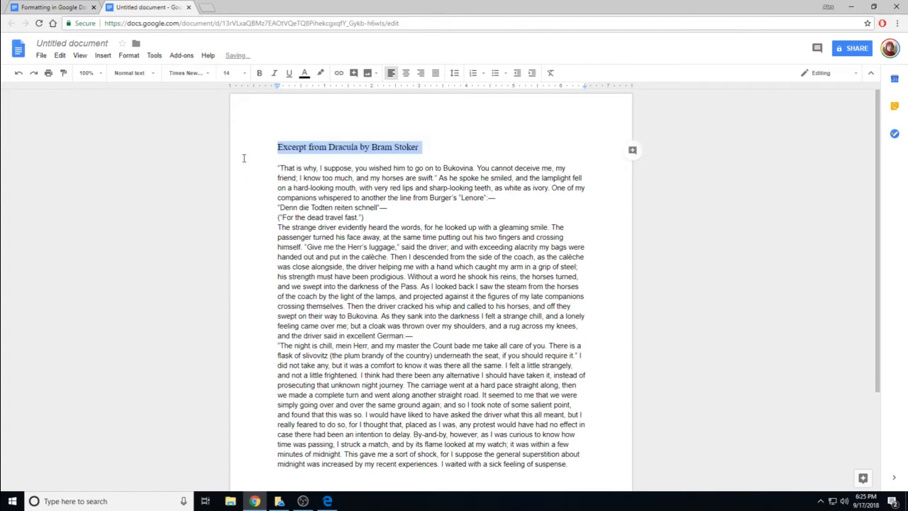
# Select the whole title line, apply bold to it and remove the bold again.
pyautogui.click(275, 147)
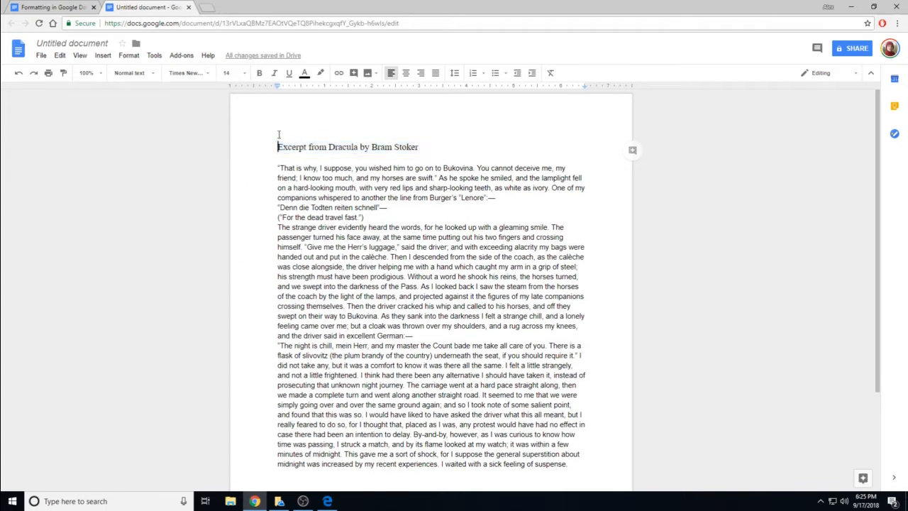
pyautogui.moveTo(277, 147); pyautogui.dragTo(421, 148)
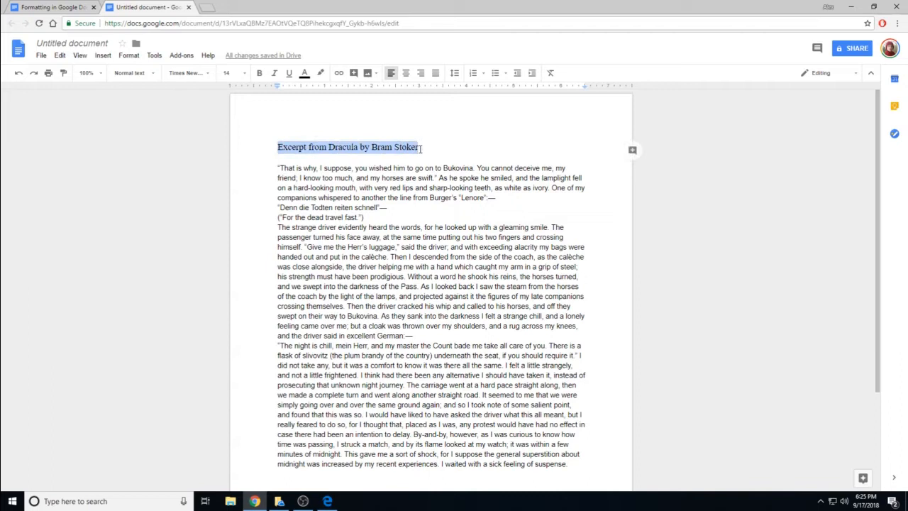
pyautogui.click(259, 75)
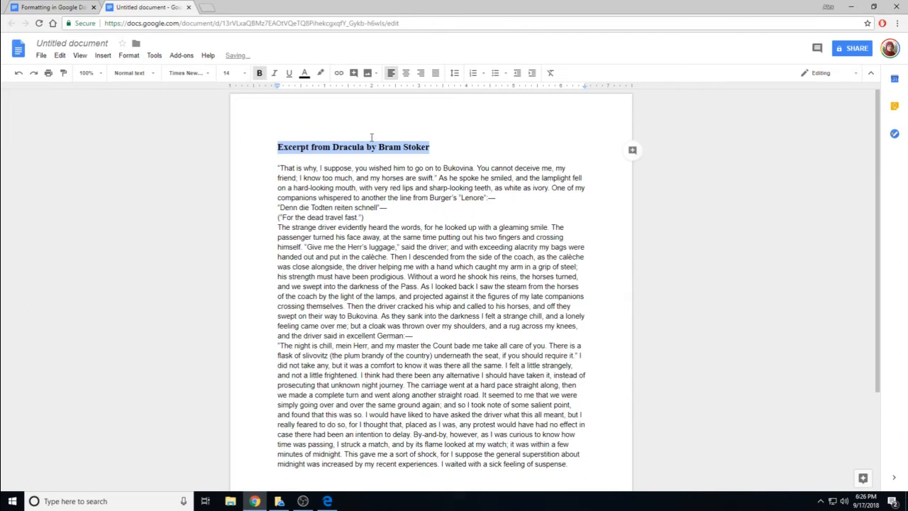
pyautogui.click(259, 74)
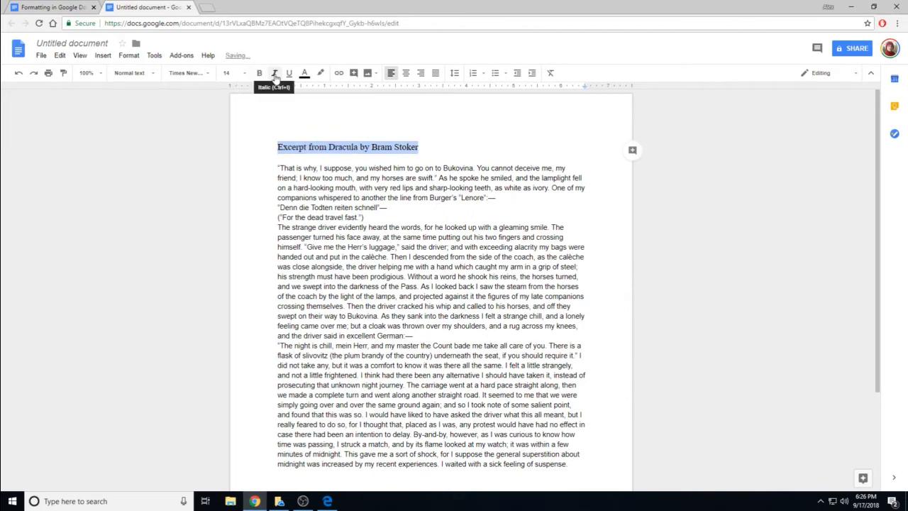
# Apply italics to the title line and remove the italics again.
pyautogui.click(275, 74)
pyautogui.click(276, 158)
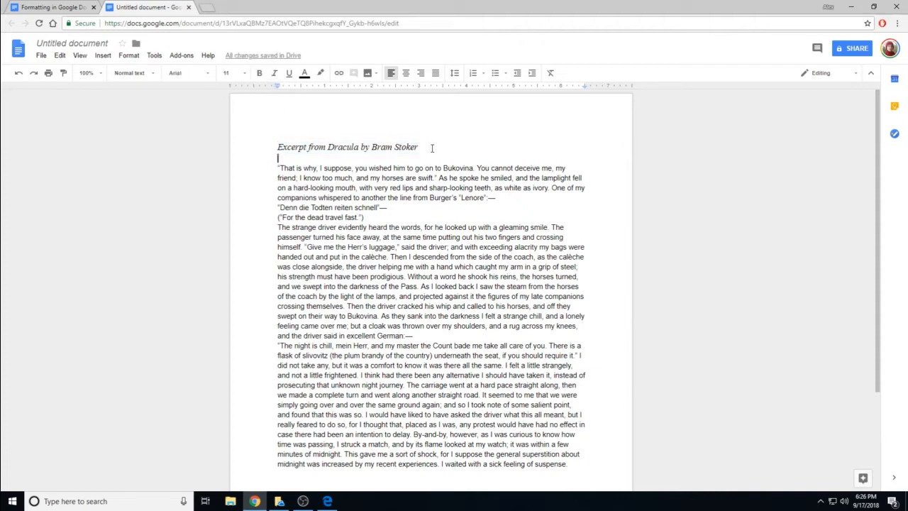
pyautogui.moveTo(419, 147); pyautogui.dragTo(277, 147)
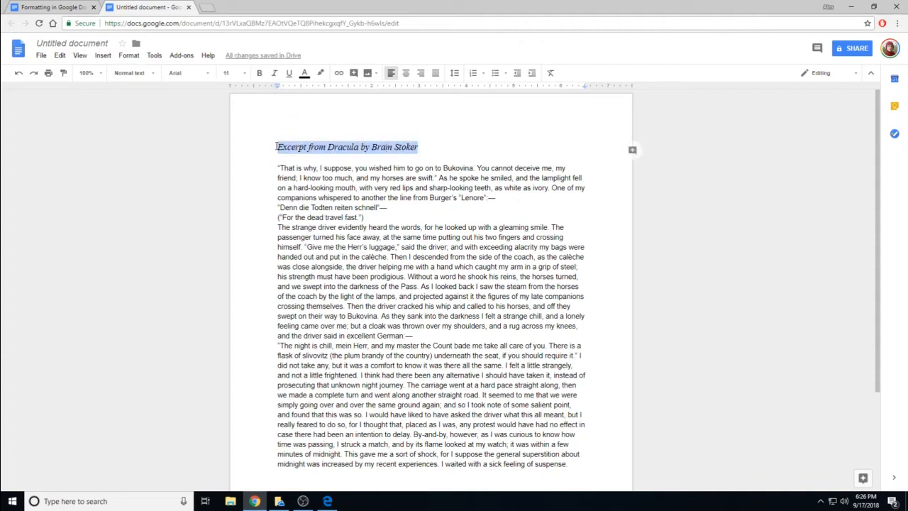
pyautogui.click(275, 74)
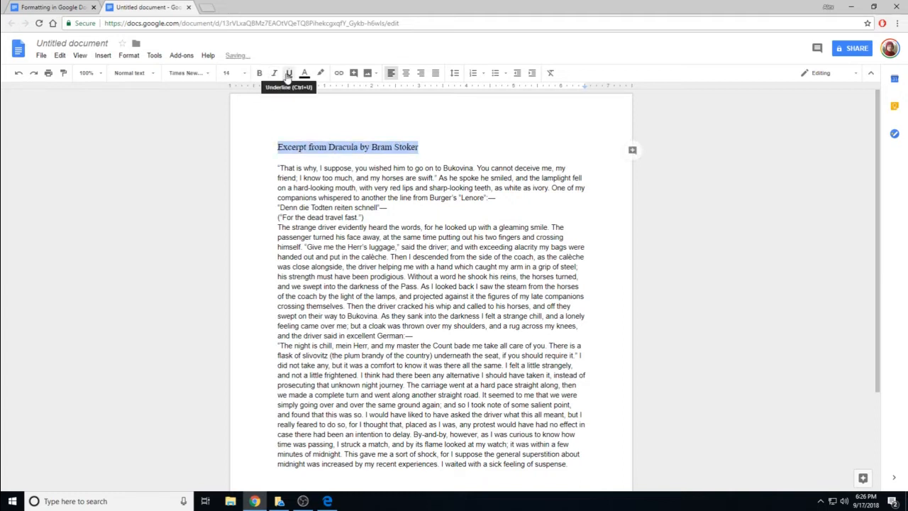
# Underline the whole title line and remove the underline again.
pyautogui.click(288, 75)
pyautogui.click(262, 177)
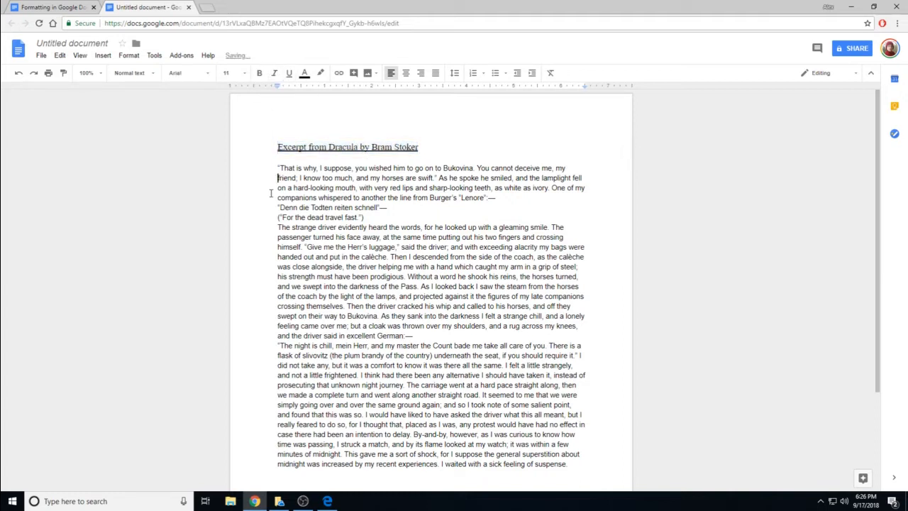
pyautogui.moveTo(277, 146); pyautogui.dragTo(422, 147)
pyautogui.click(289, 72)
pyautogui.click(281, 147)
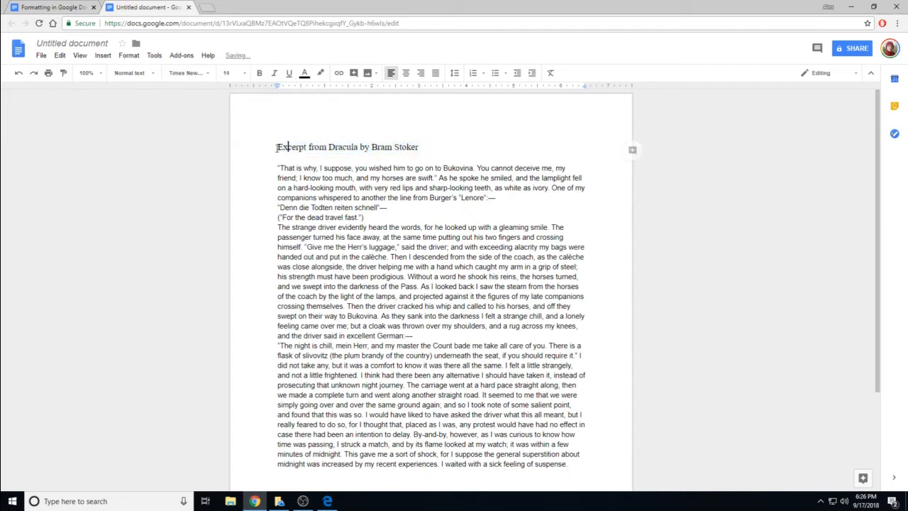
# Underline only the word Dracula in the title line.
pyautogui.moveTo(330, 147); pyautogui.dragTo(358, 147)
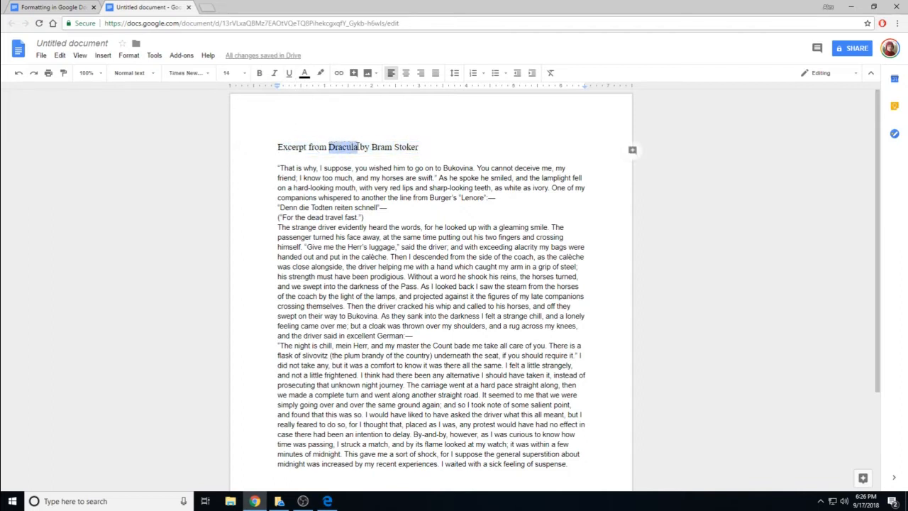
pyautogui.click(304, 73)
pyautogui.click(304, 72)
pyautogui.click(289, 72)
pyautogui.click(285, 139)
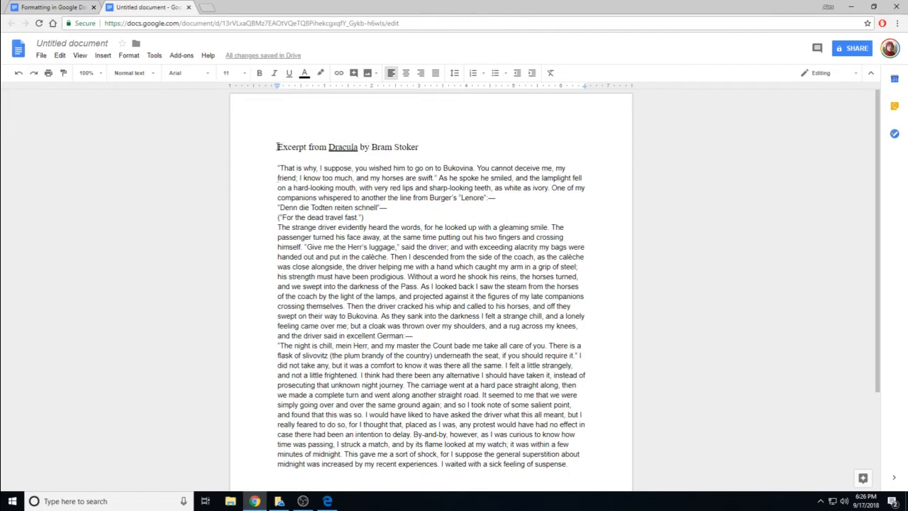
# Try other alignments such as right-aligned on the title line, settle on centered and make the title bold.
pyautogui.moveTo(278, 147); pyautogui.dragTo(419, 145)
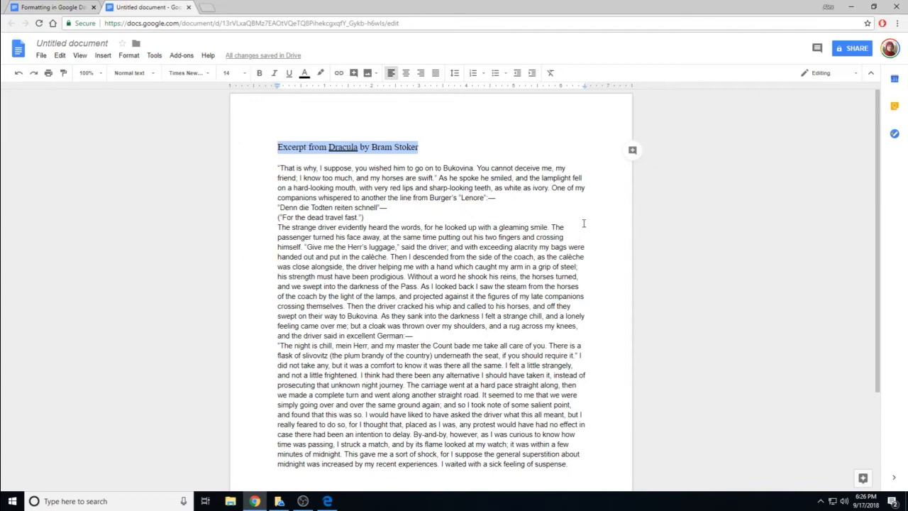
pyautogui.click(406, 73)
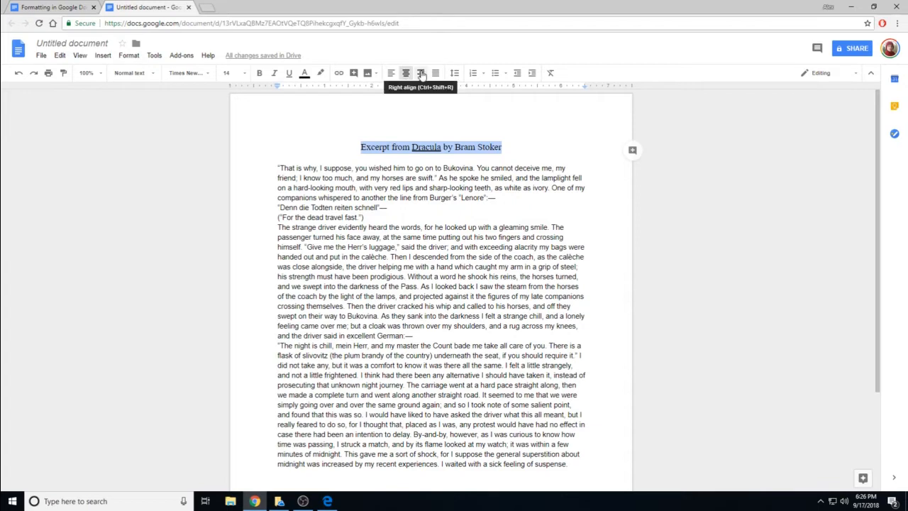
pyautogui.click(422, 73)
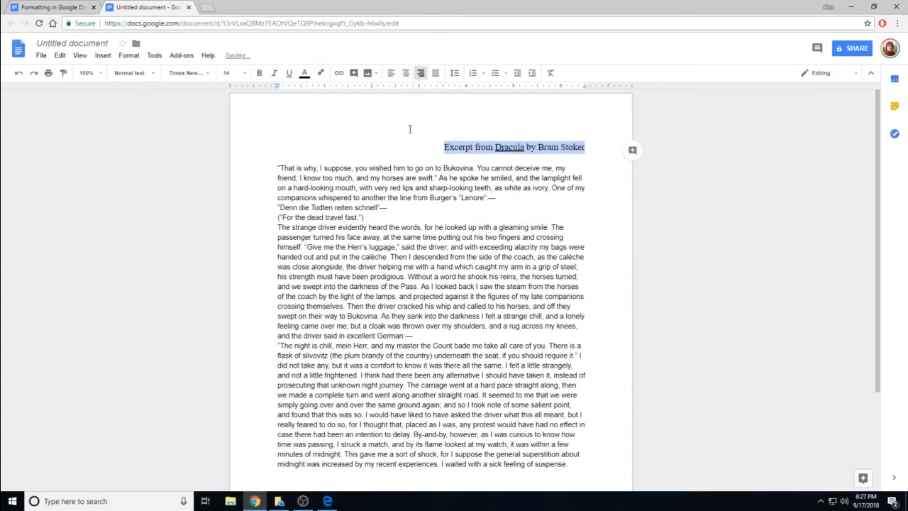
pyautogui.click(436, 74)
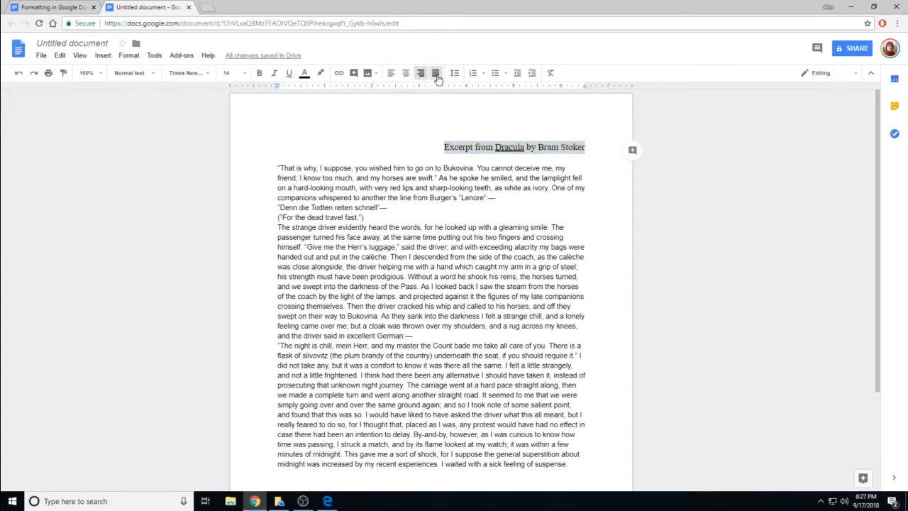
pyautogui.click(406, 74)
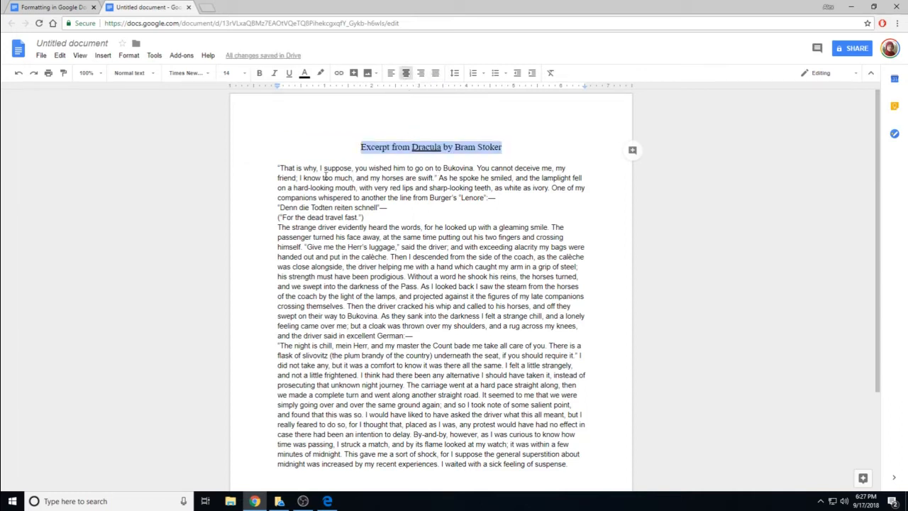
pyautogui.click(259, 73)
pyautogui.click(299, 152)
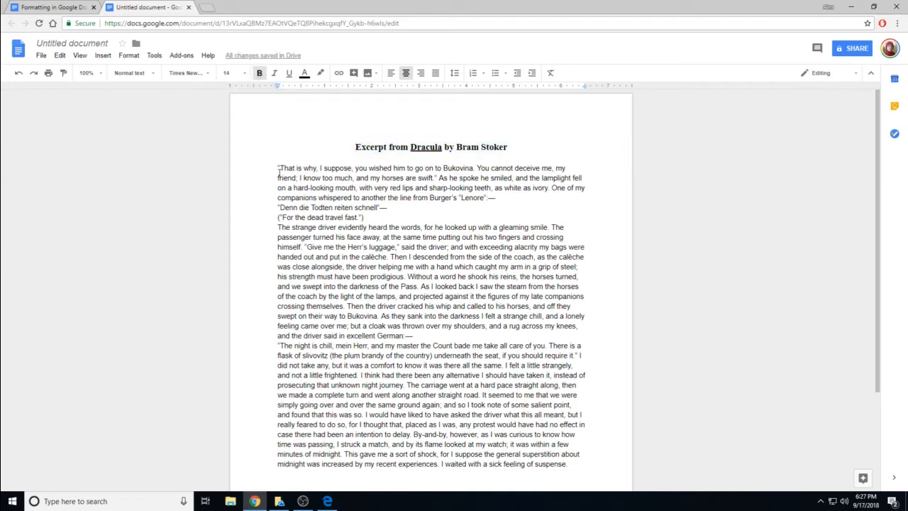
# Format all the body text below the title in Times New Roman, size 12.
pyautogui.click(276, 166)
pyautogui.moveTo(880, 224)
pyautogui.mouseDown()
pyautogui.moveTo(874, 321)
pyautogui.moveTo(870, 240)
pyautogui.mouseUp()
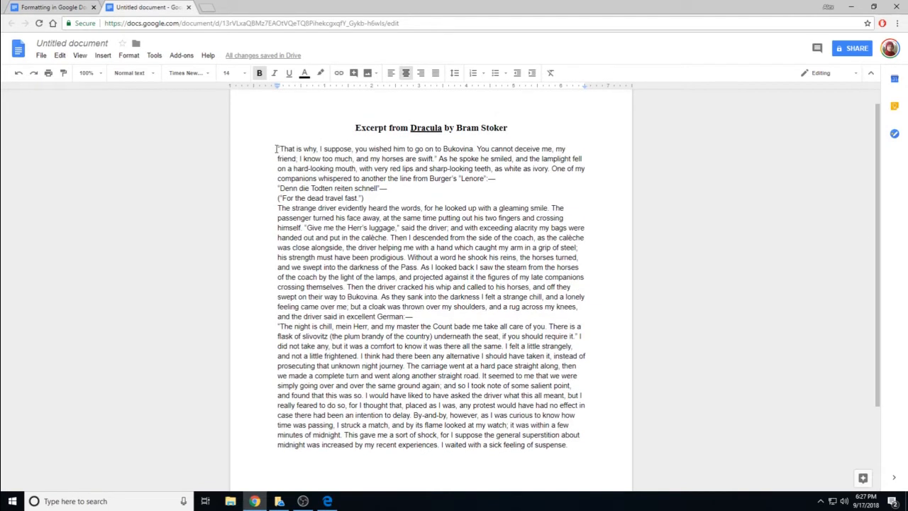
pyautogui.moveTo(276, 147); pyautogui.dragTo(584, 451)
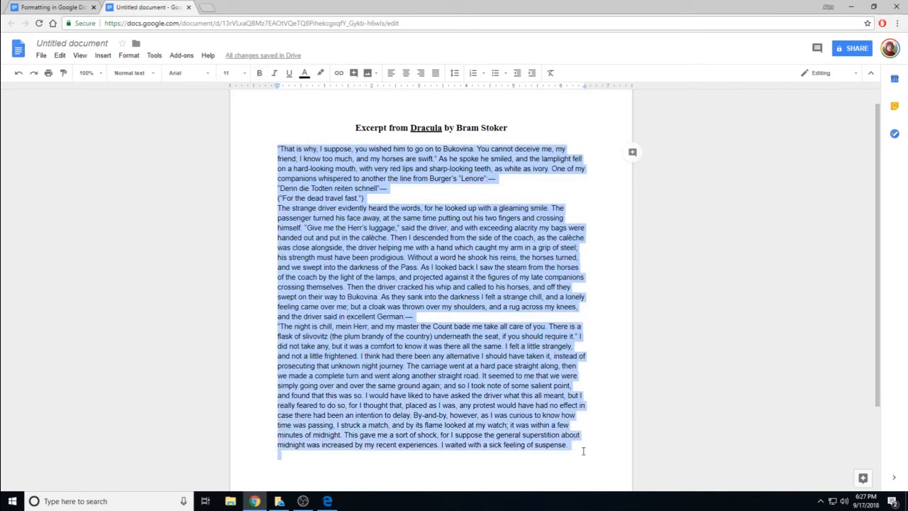
pyautogui.click(210, 74)
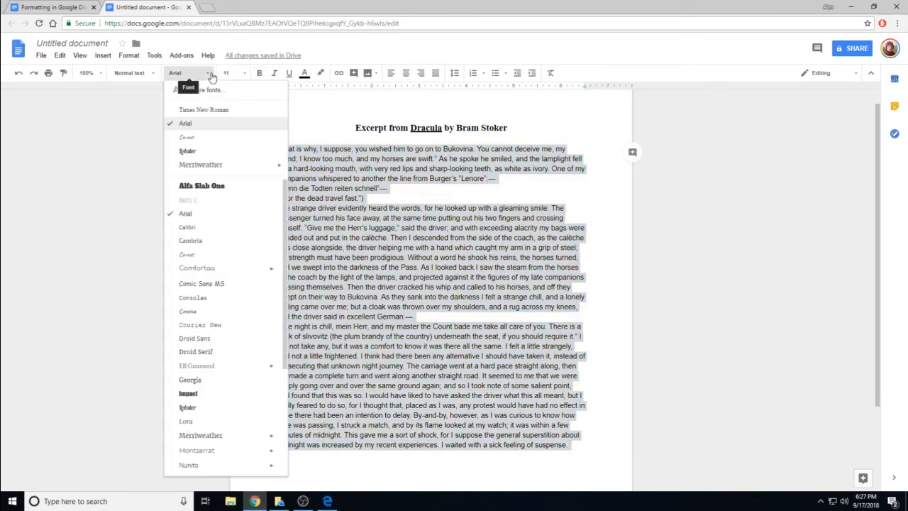
pyautogui.click(213, 112)
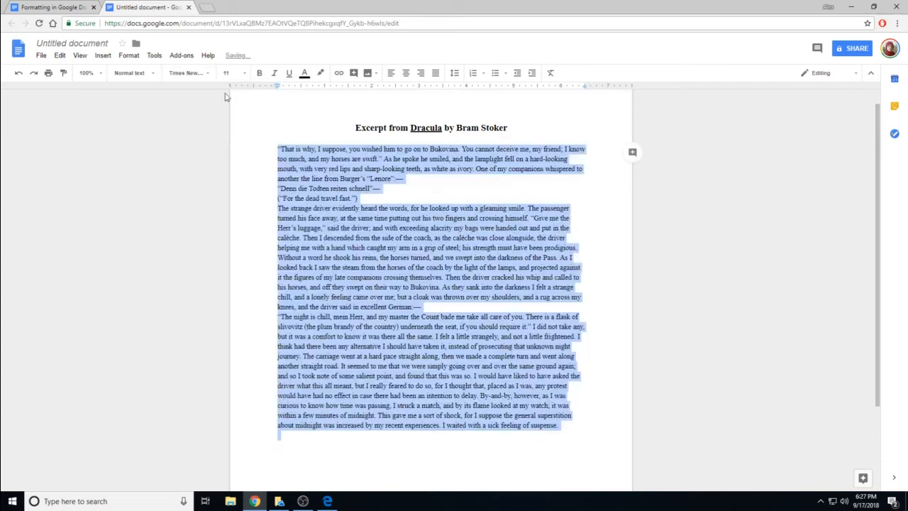
pyautogui.click(244, 77)
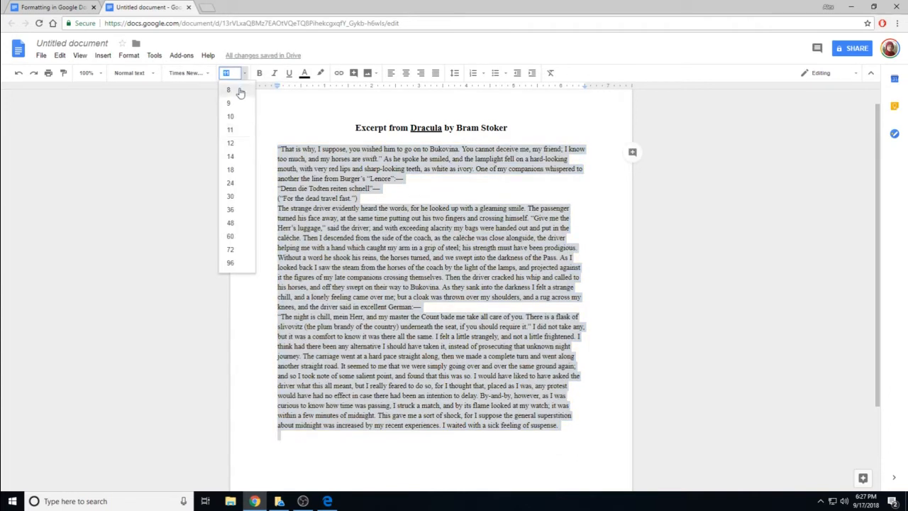
pyautogui.click(230, 143)
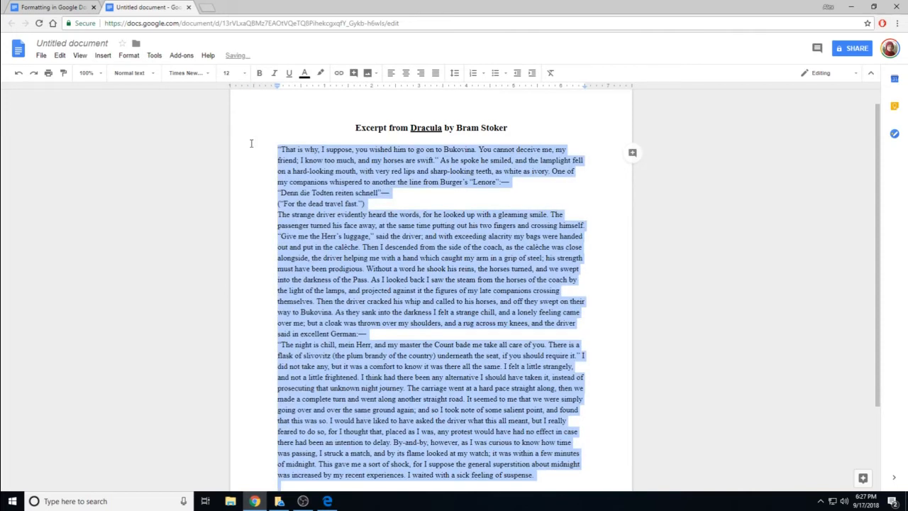
# Indent the first line of the opening body paragraph, which starts with "That is why, I suppose", by one tab.
pyautogui.click(263, 150)
pyautogui.scroll(-1, 878, 183)
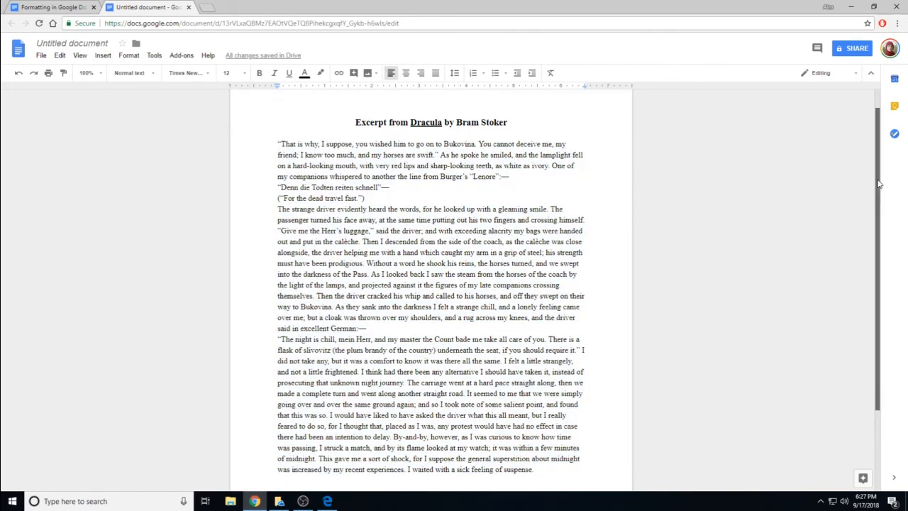
pyautogui.moveTo(879, 183)
pyautogui.mouseDown()
pyautogui.moveTo(880, 269)
pyautogui.moveTo(872, 188)
pyautogui.mouseUp()
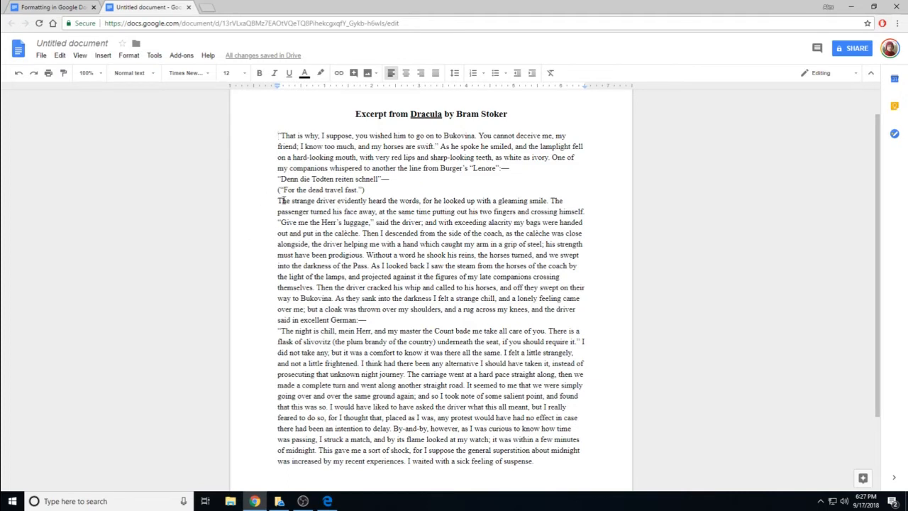
pyautogui.press('Tab')
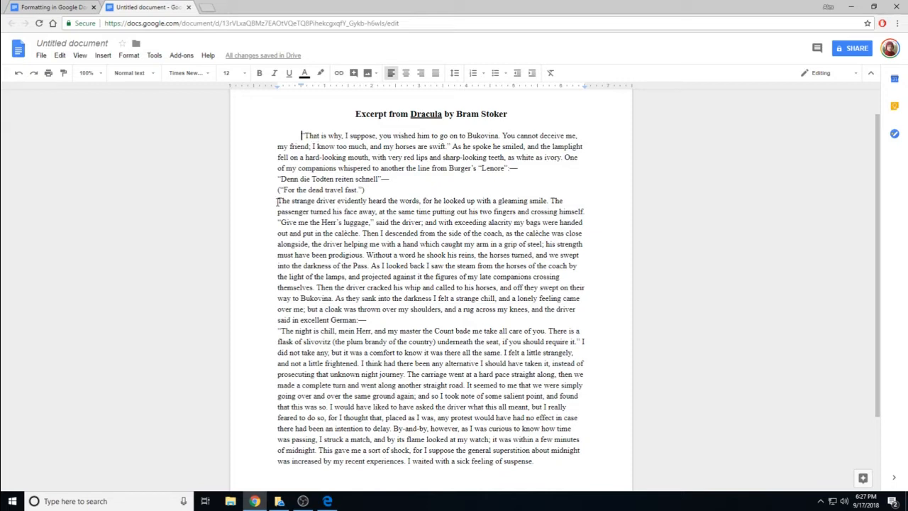
# Indent the first lines of the paragraphs starting "The strange driver" and "The night is chill" by one tab each.
pyautogui.click(276, 201)
pyautogui.press('Tab')
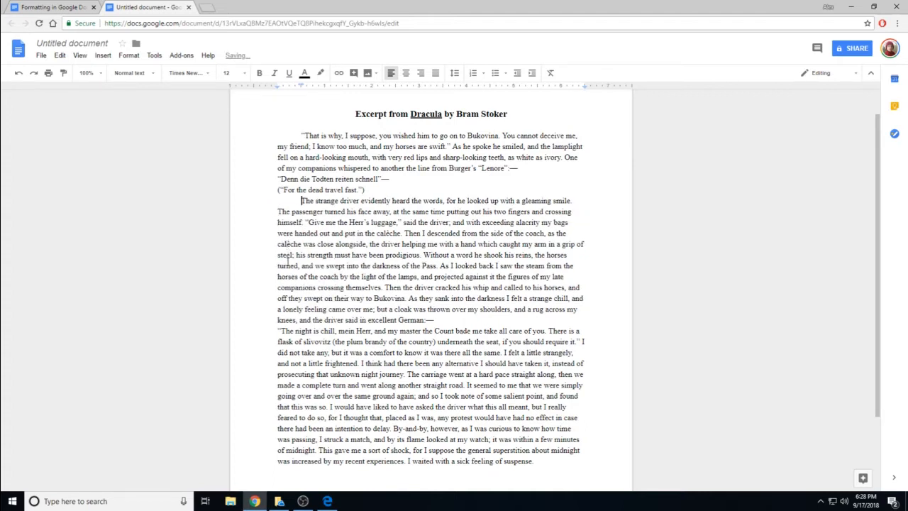
pyautogui.click(277, 331)
pyautogui.press('Tab')
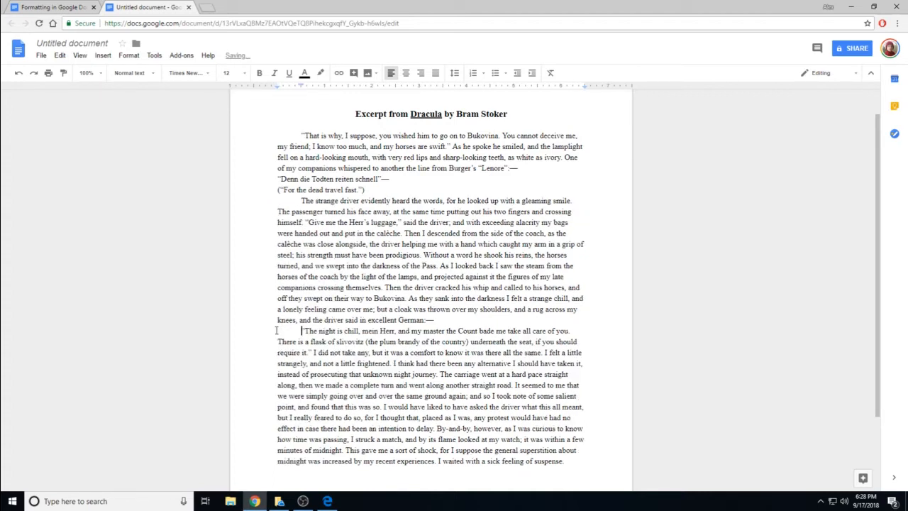
pyautogui.scroll(-3, 277, 331)
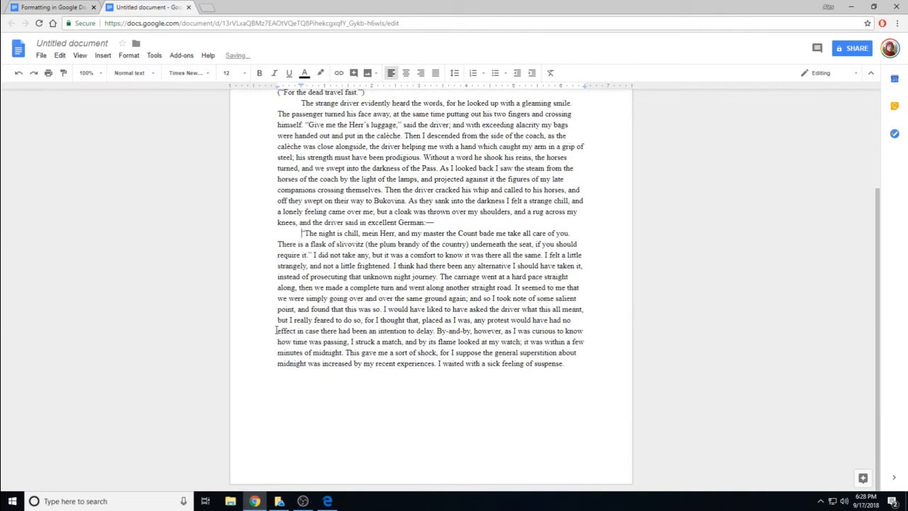
pyautogui.scroll(3, 277, 331)
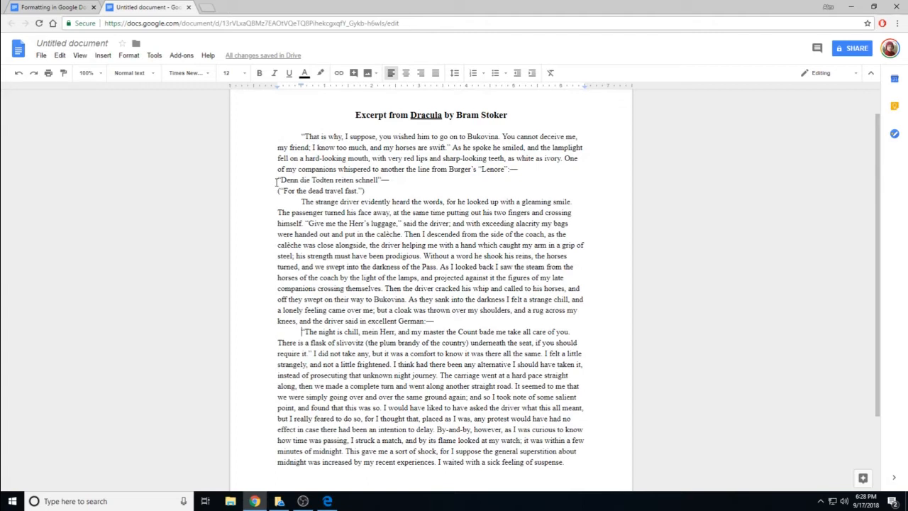
# Justify the two-line quotation "Denn die Todten reiten schnell" and "For the dead travel fast" and increase its left indent by one level.
pyautogui.moveTo(277, 180); pyautogui.dragTo(369, 191)
pyautogui.hotkey('ctrl', 'shift', 'j')
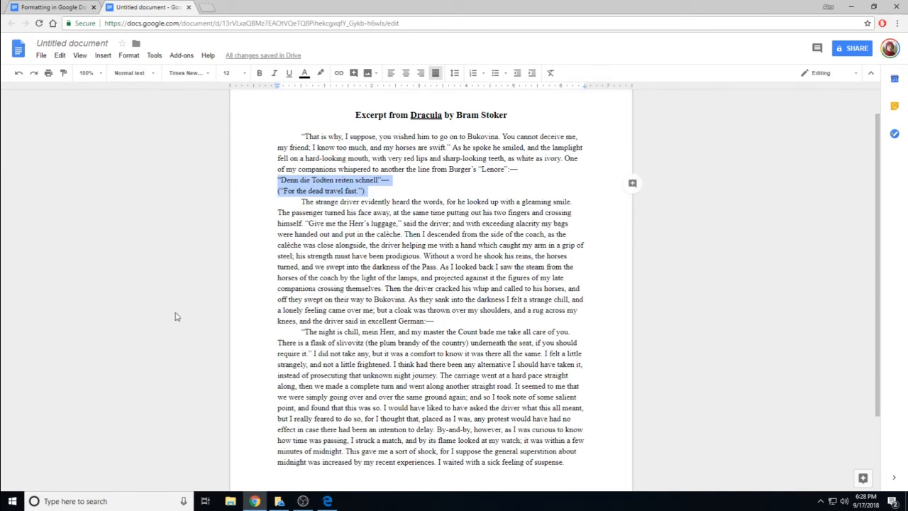
pyautogui.hotkey('ctrl', ']')
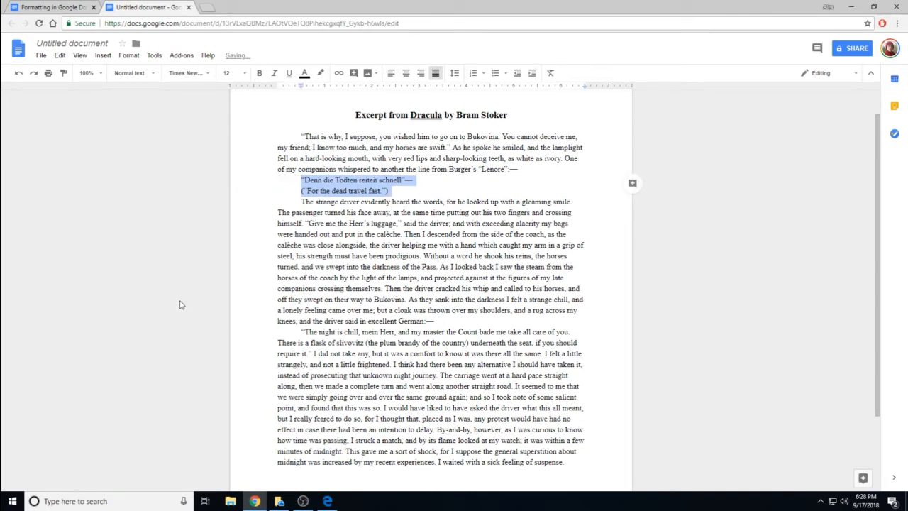
pyautogui.click(396, 202)
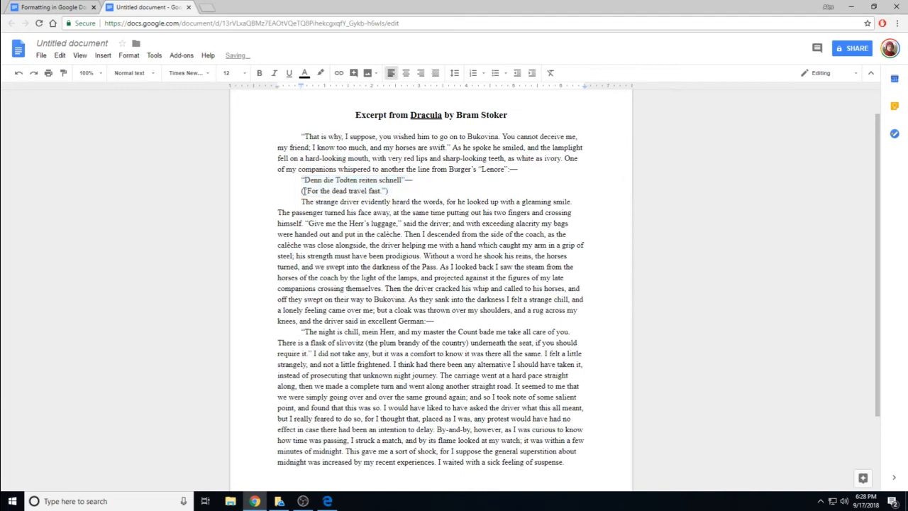
pyautogui.moveTo(299, 178); pyautogui.dragTo(398, 193)
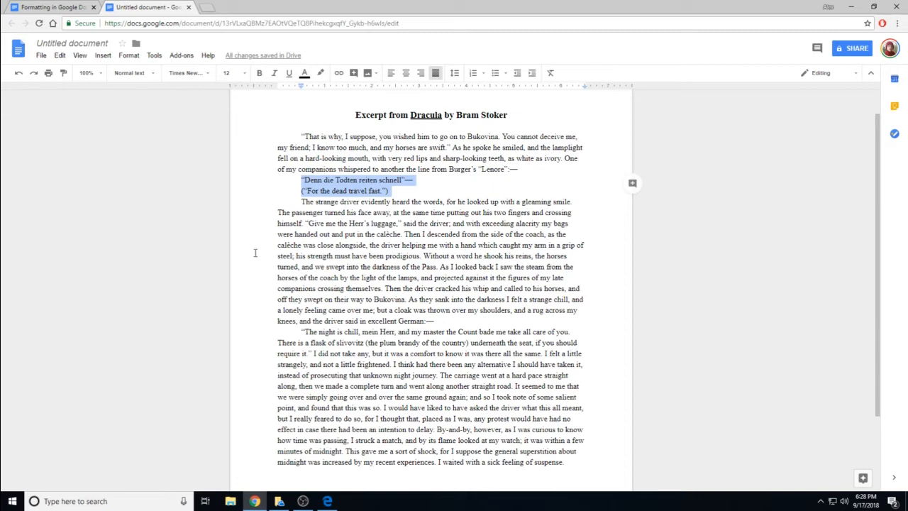
pyautogui.click(232, 253)
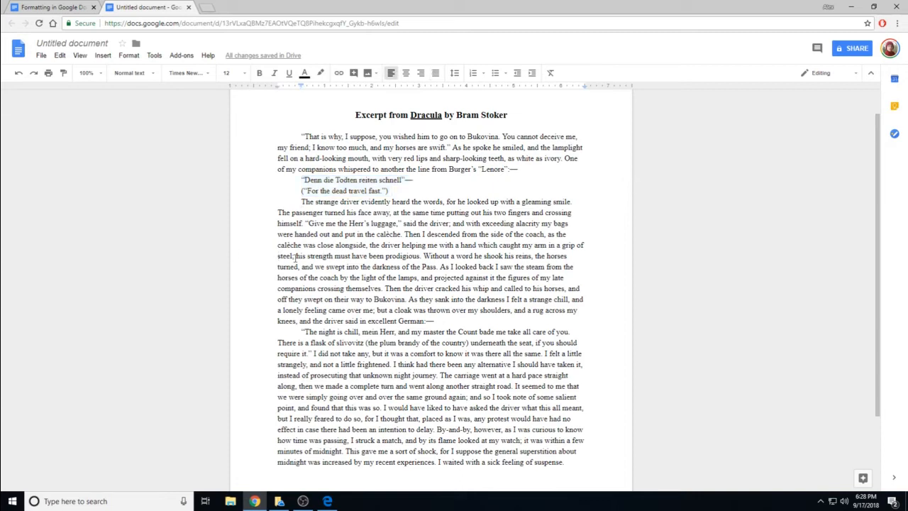
# Try an increased left indent on the paragraph starting "The strange driver", comparing left and justified alignment and choosing justified.
pyautogui.moveTo(301, 201); pyautogui.dragTo(440, 325)
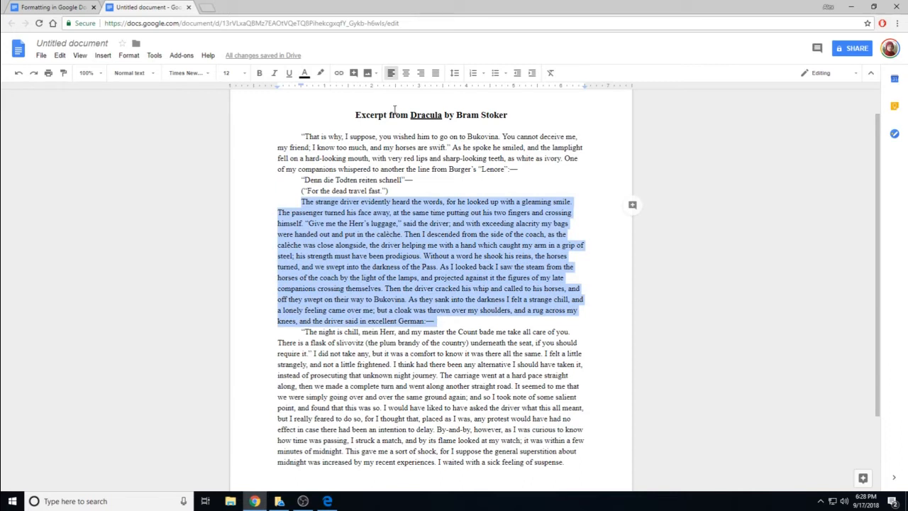
pyautogui.hotkey('ctrl', ']')
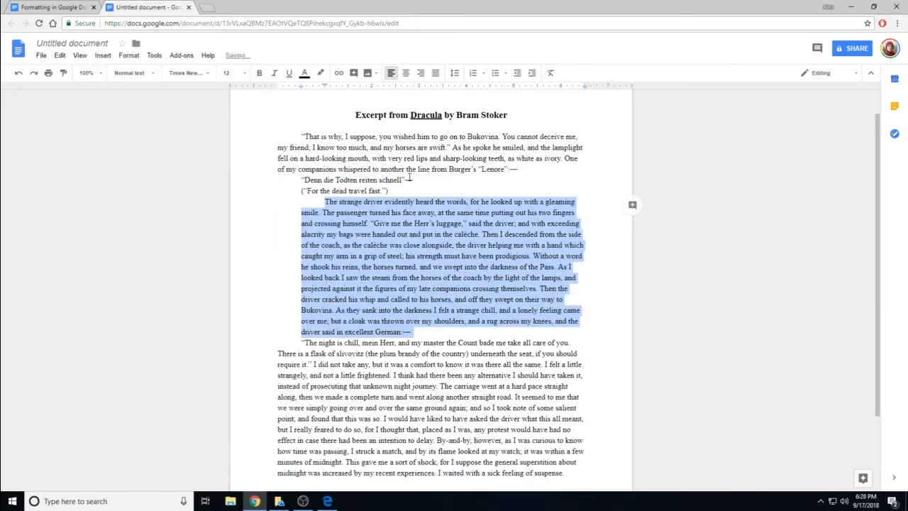
pyautogui.click(436, 73)
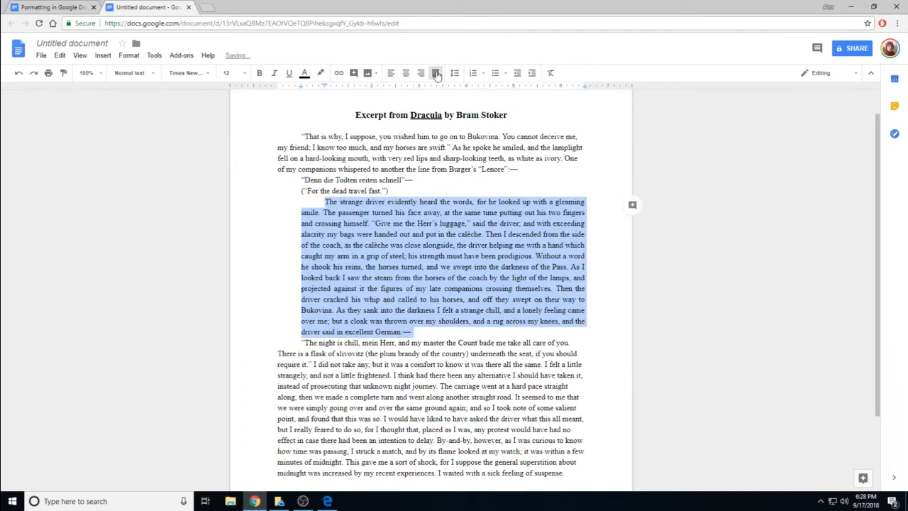
pyautogui.click(391, 73)
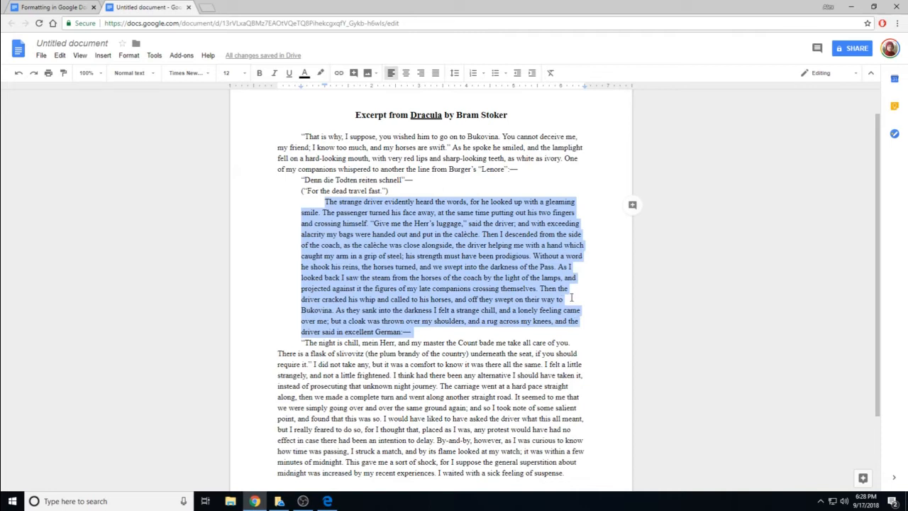
pyautogui.click(437, 74)
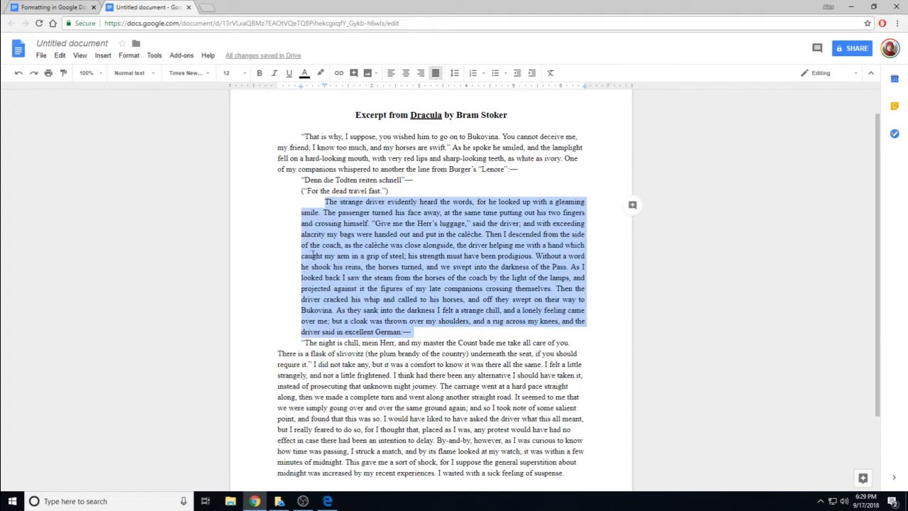
pyautogui.click(561, 342)
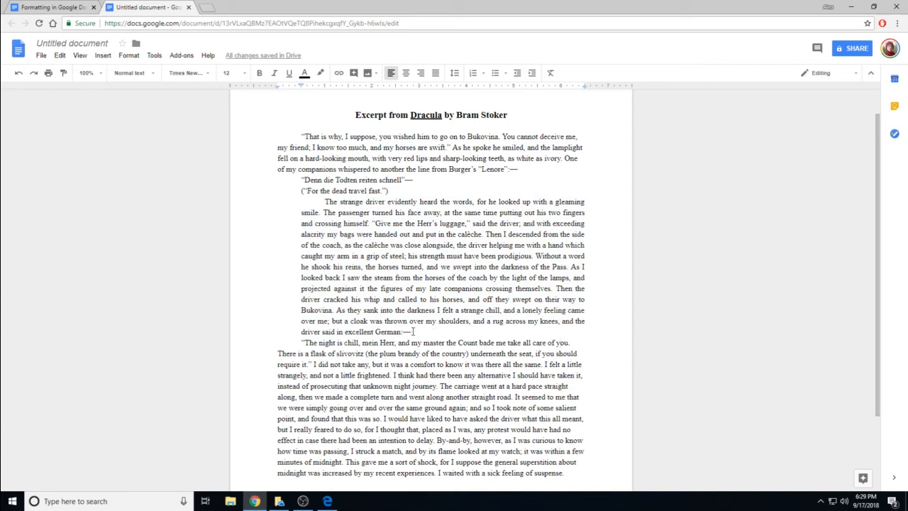
# Undo the justification and the increased left indent on the paragraph starting "The strange driver".
pyautogui.moveTo(414, 331); pyautogui.dragTo(318, 204)
pyautogui.hotkey('ctrl', 'Home')
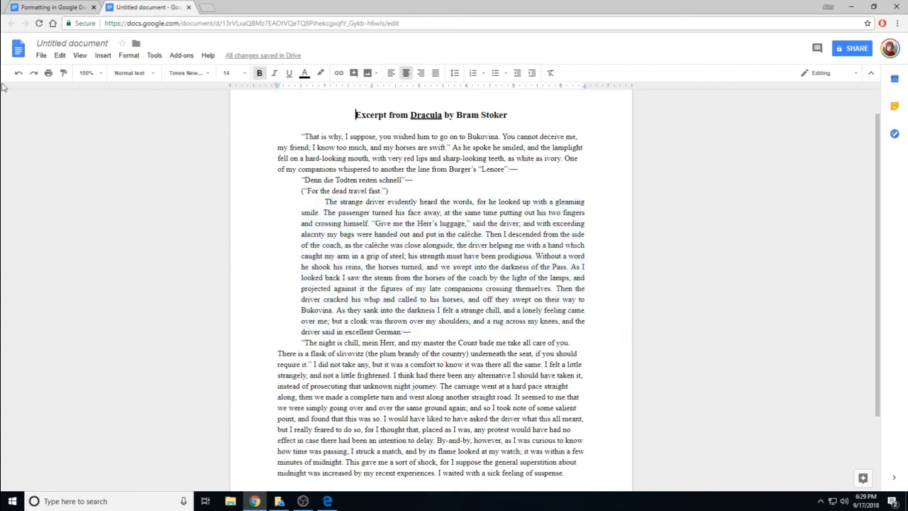
pyautogui.click(17, 73)
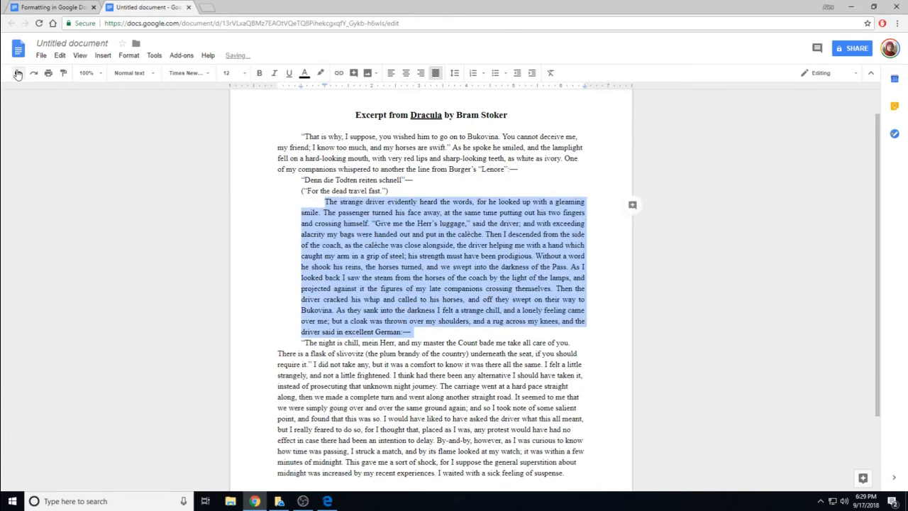
pyautogui.click(18, 73)
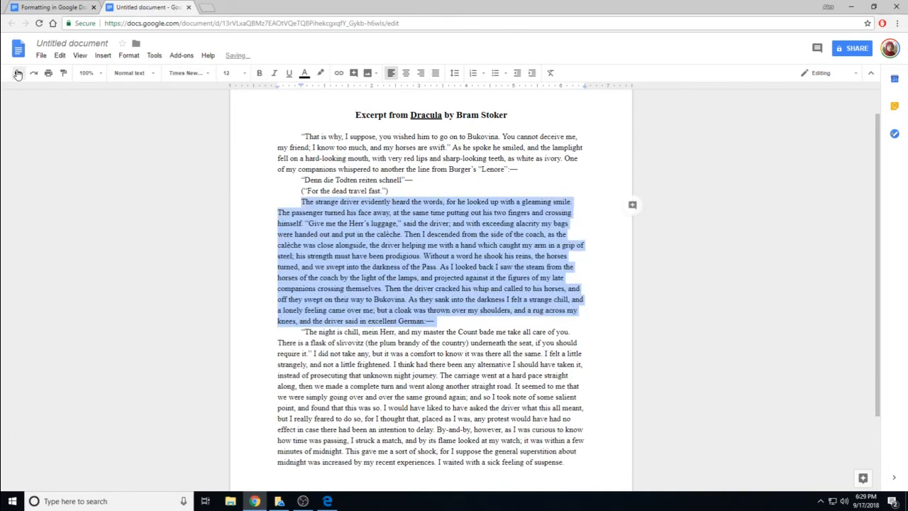
pyautogui.click(263, 268)
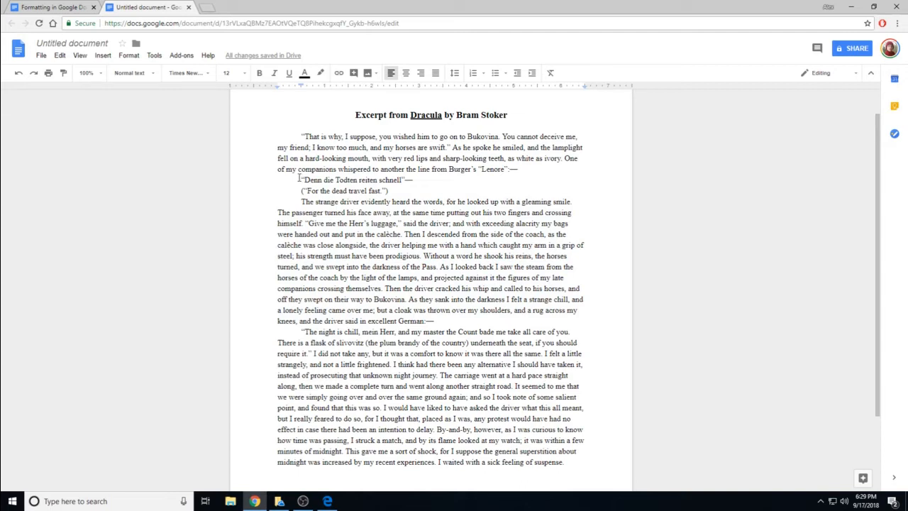
# Compare justified and left alignment on the indented two-line quotation, ending with left alignment.
pyautogui.moveTo(299, 177); pyautogui.dragTo(392, 192)
pyautogui.hotkey('ctrl', 'shift', 'j')
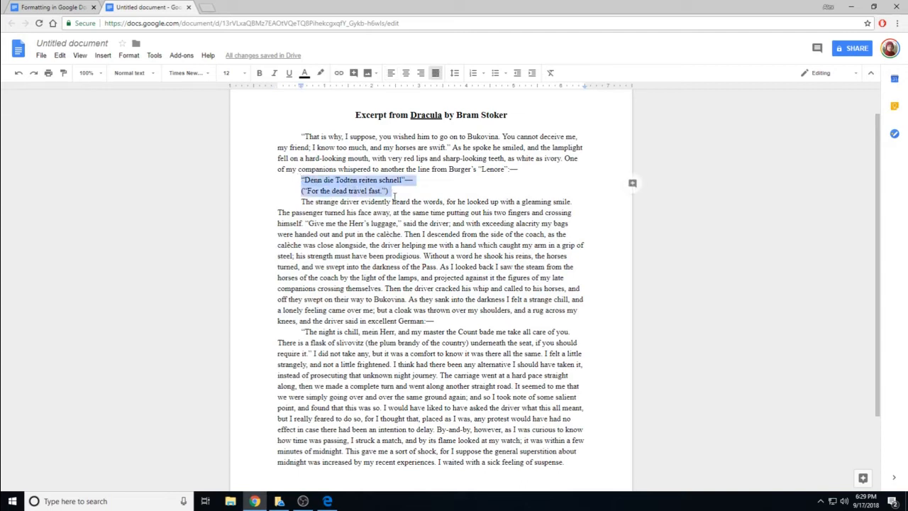
pyautogui.click(436, 74)
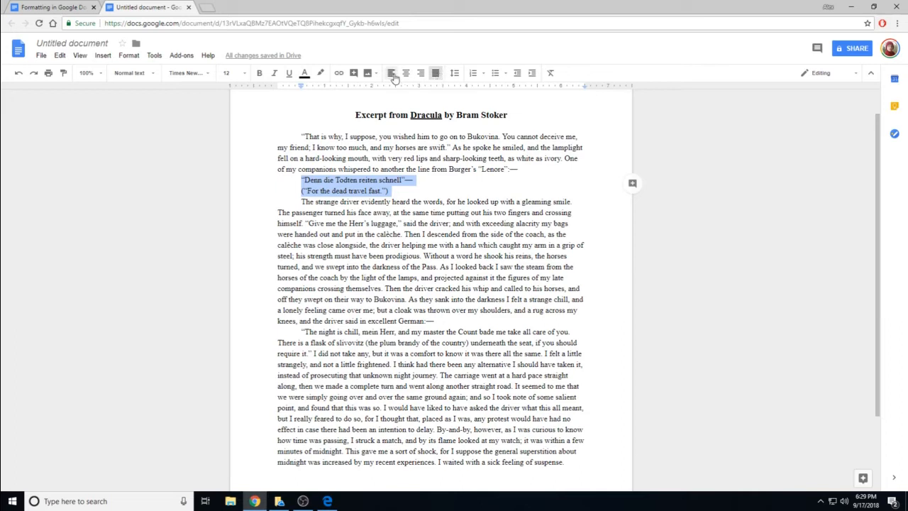
pyautogui.click(435, 74)
pyautogui.click(391, 73)
pyautogui.click(307, 154)
# Search the web for "dracula" images and insert the first result on the blank line below the title.
pyautogui.scroll(1, 307, 154)
pyautogui.click(355, 147)
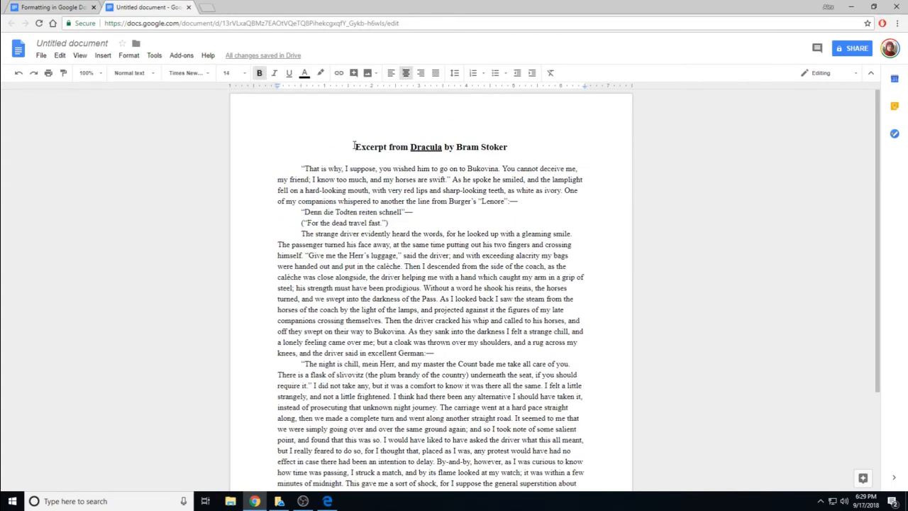
pyautogui.click(480, 158)
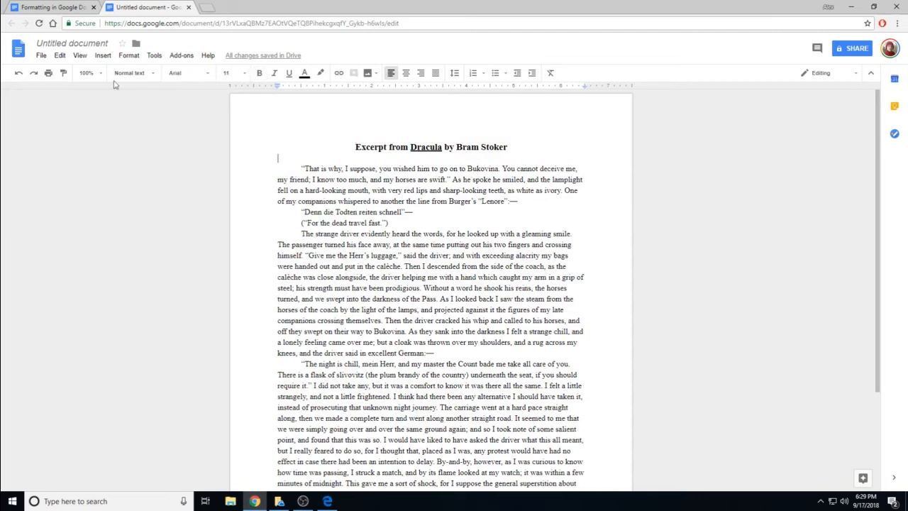
pyautogui.click(102, 55)
pyautogui.moveTo(115, 72)
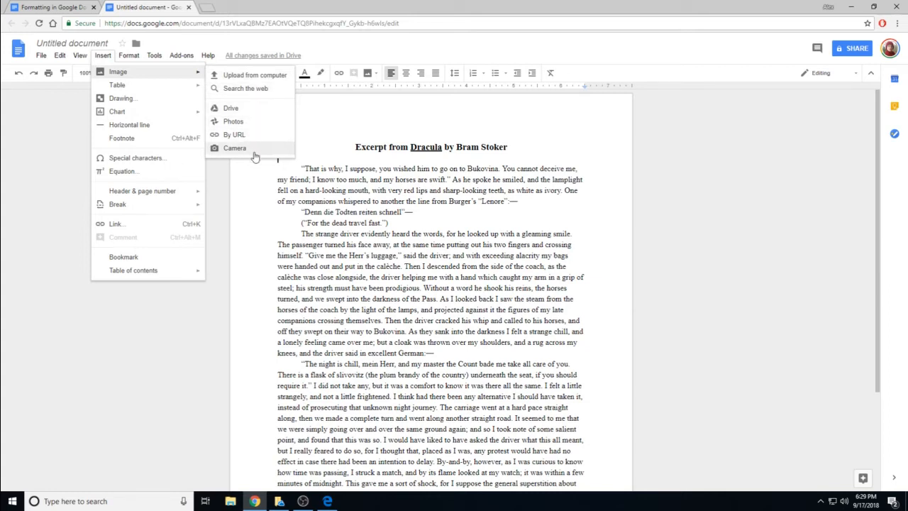
pyautogui.click(254, 93)
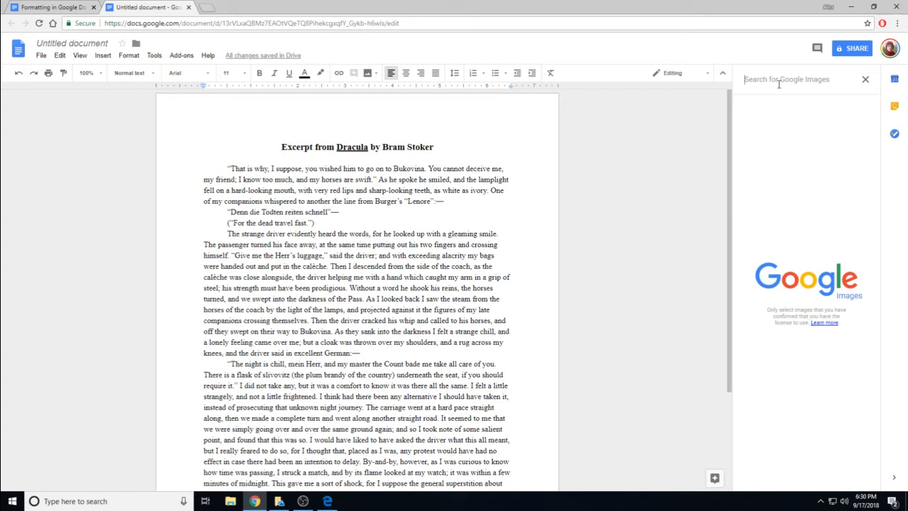
pyautogui.write('dracula')
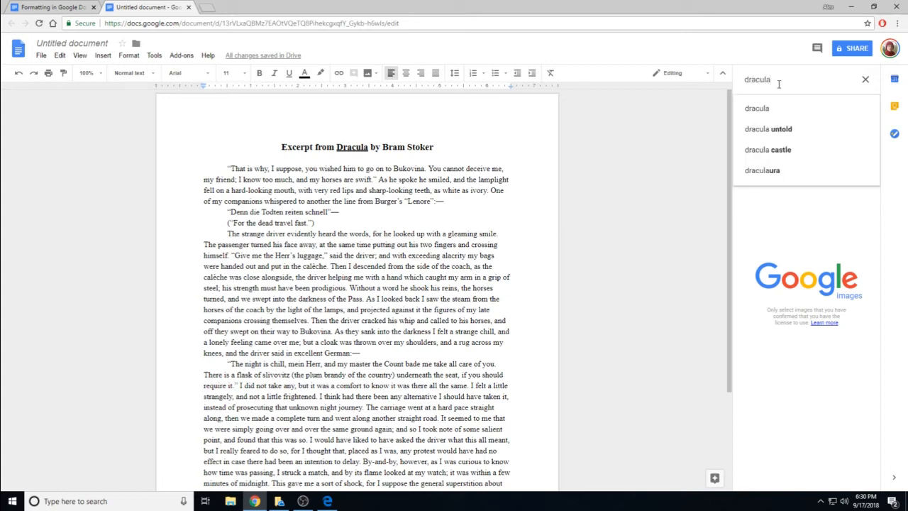
pyautogui.press('Return')
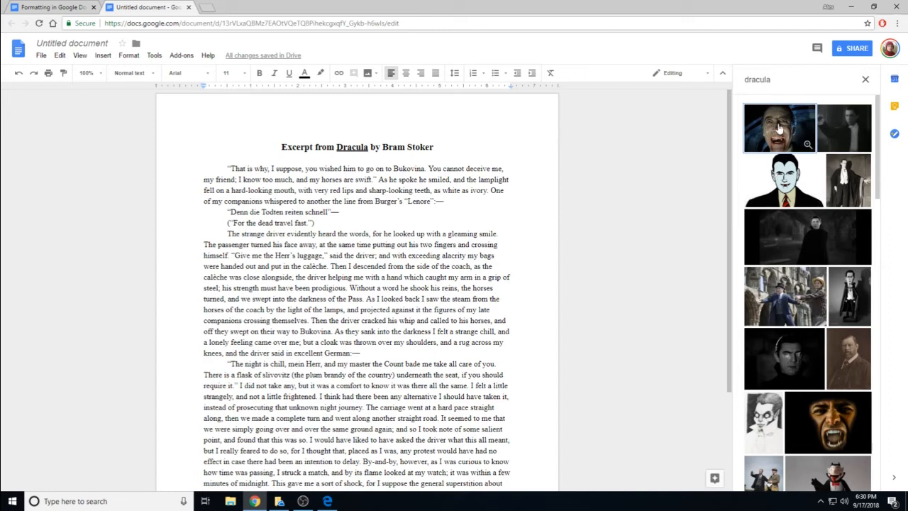
pyautogui.moveTo(779, 128); pyautogui.dragTo(328, 158)
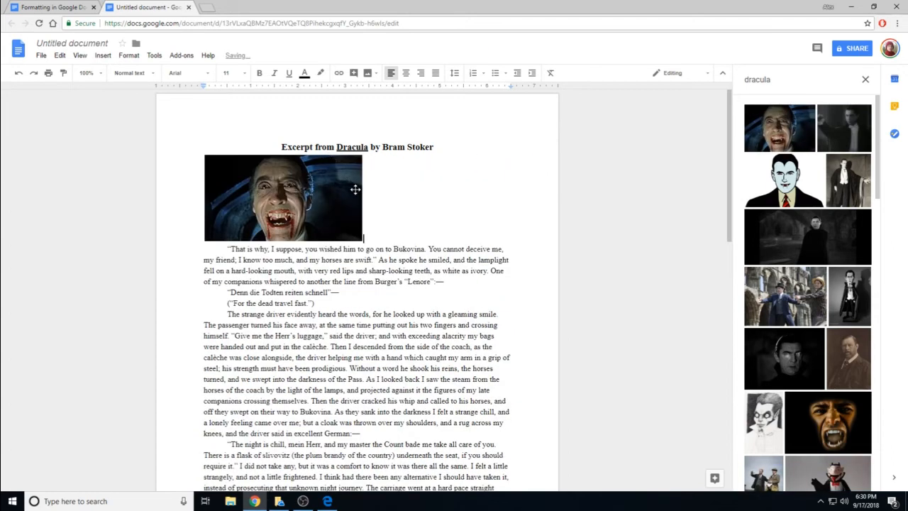
# Shrink the inserted Dracula image proportionally to about 2.2 inches wide.
pyautogui.click(325, 205)
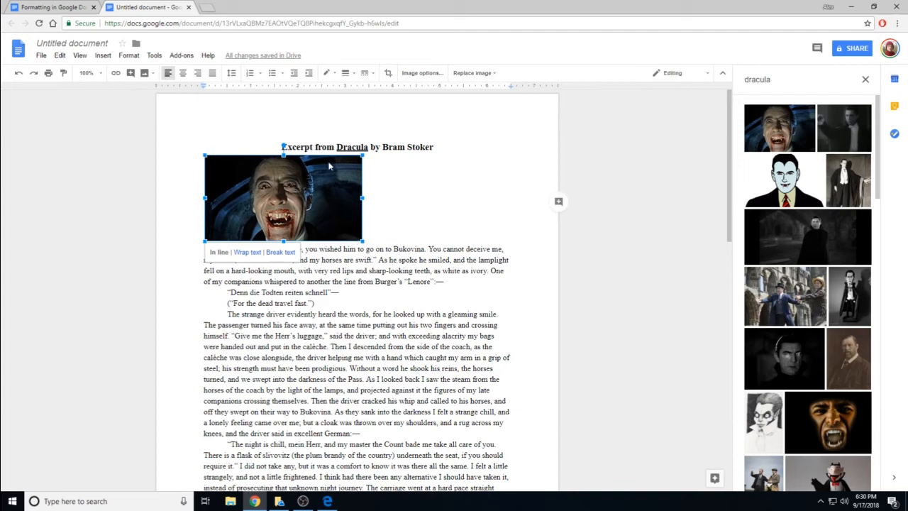
pyautogui.moveTo(363, 242); pyautogui.dragTo(310, 142)
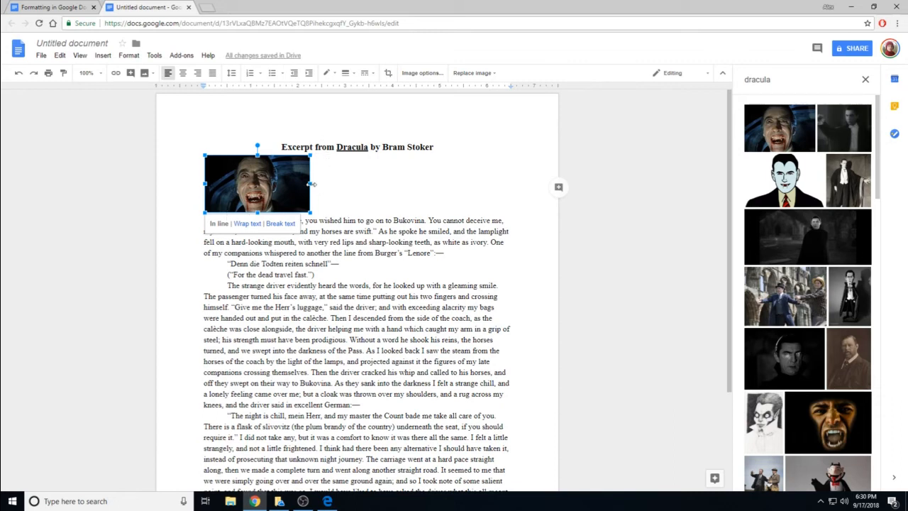
# Try stretching the Dracula image horizontally to the full width of the text, and undo the stretch.
pyautogui.moveTo(312, 183); pyautogui.dragTo(512, 184)
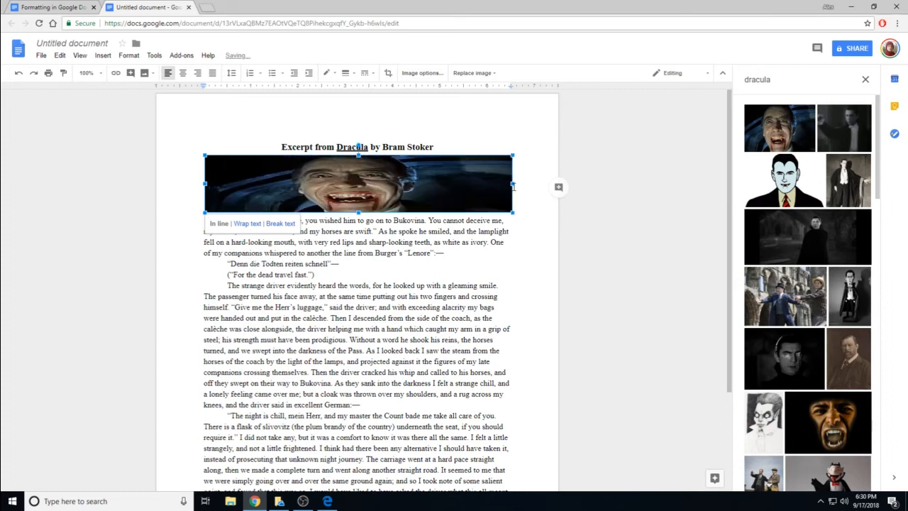
pyautogui.click(594, 233)
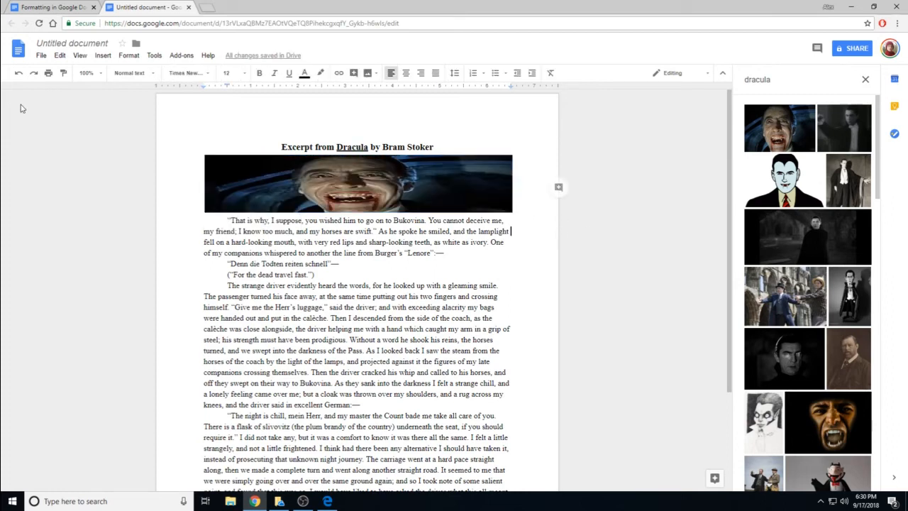
pyautogui.click(19, 73)
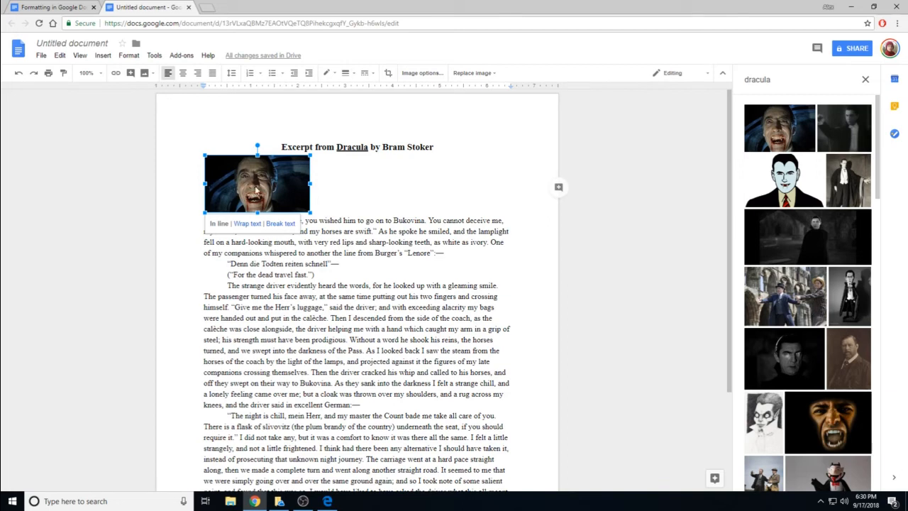
# Center the Dracula image below the title and set its layout to Wrap text.
pyautogui.click(182, 74)
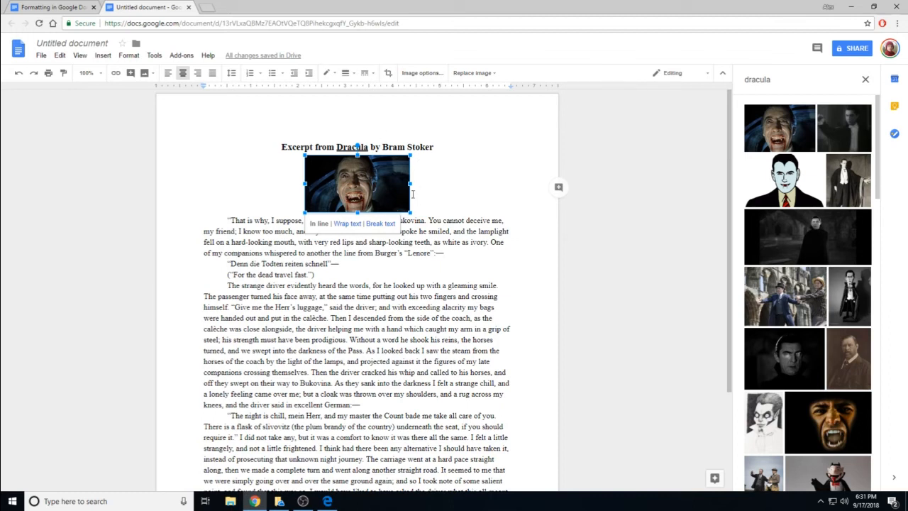
pyautogui.click(347, 223)
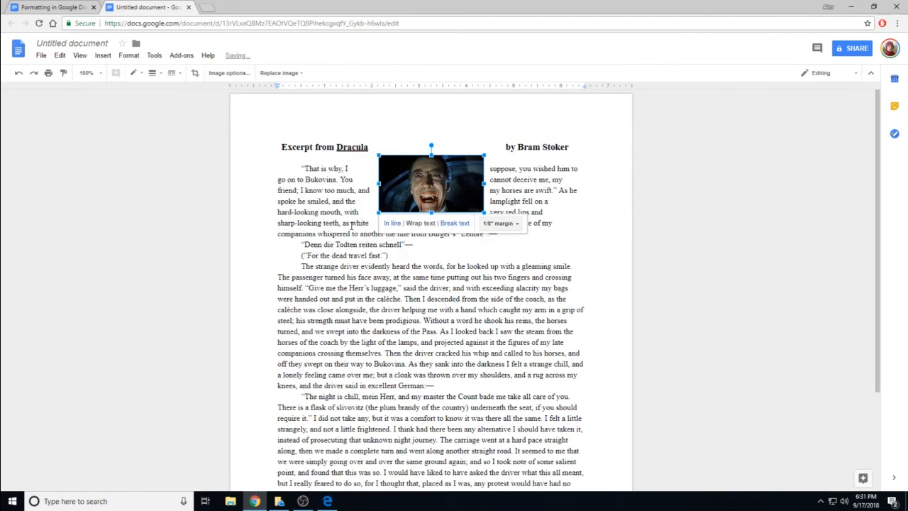
# Highlight the first two body lines across both sides of the wrapped image to check how the text reads.
pyautogui.click(626, 194)
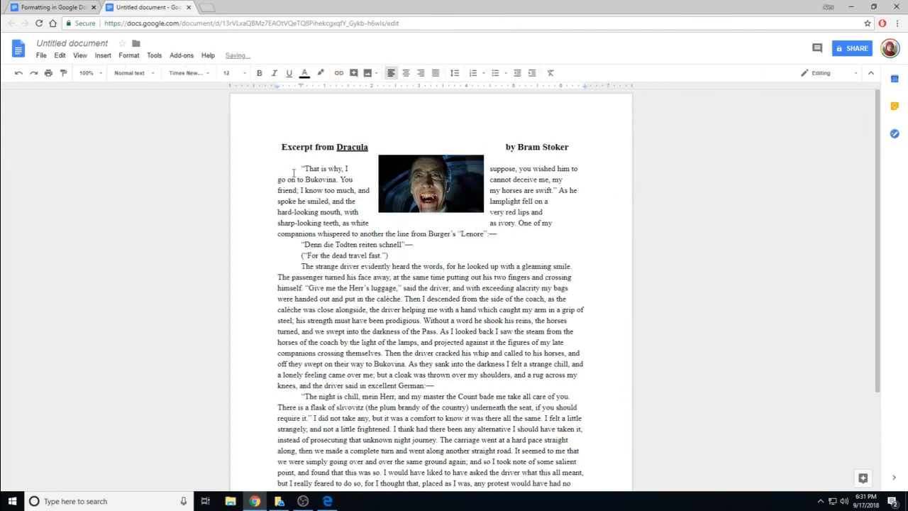
pyautogui.moveTo(299, 168); pyautogui.dragTo(610, 171)
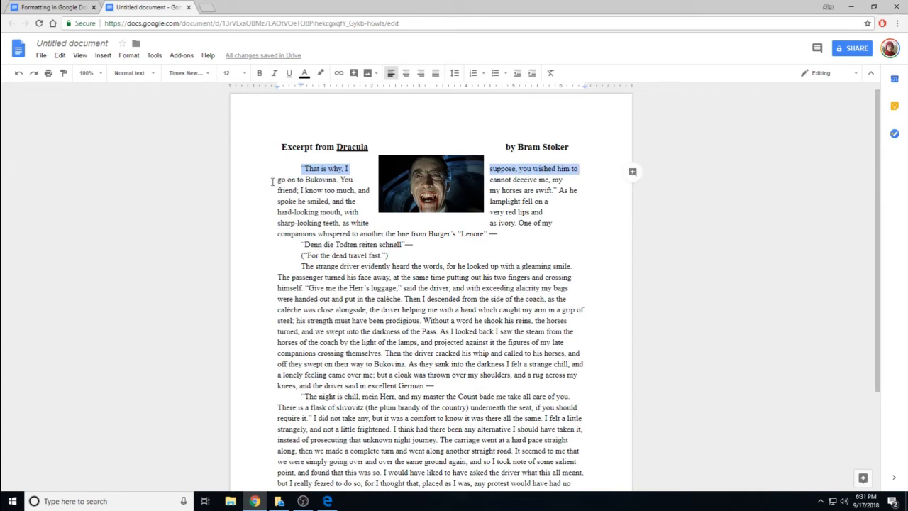
pyautogui.moveTo(287, 180); pyautogui.dragTo(594, 179)
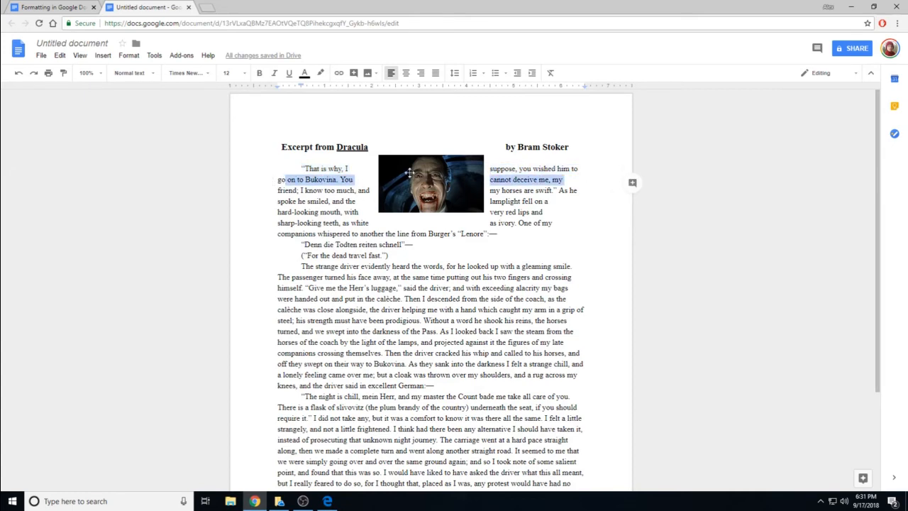
# Move the Dracula image down to the left margin beside the end of "The strange driver" paragraph and set its layout to Break text.
pyautogui.click(425, 193)
pyautogui.moveTo(425, 193); pyautogui.dragTo(318, 387)
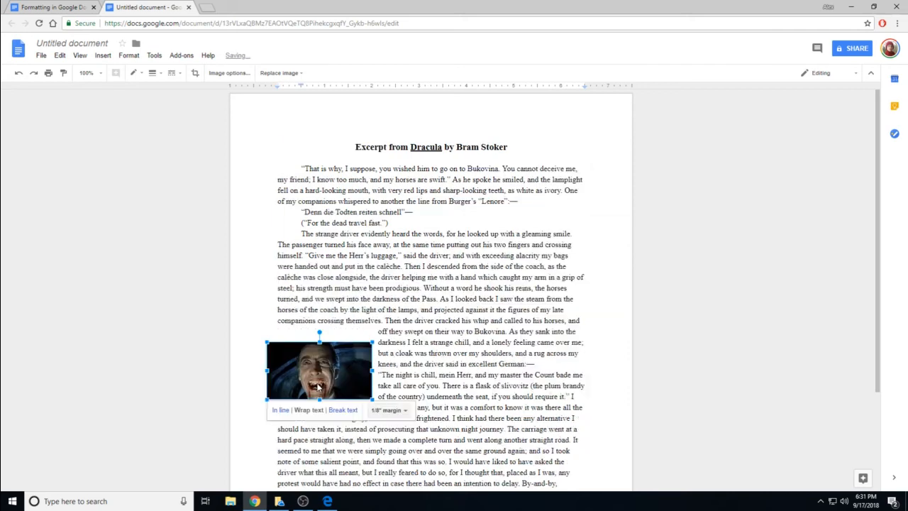
pyautogui.click(344, 410)
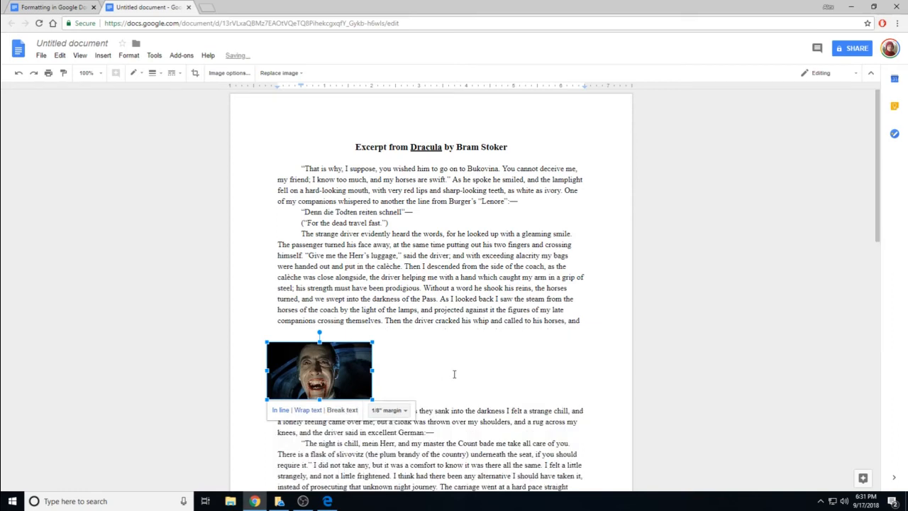
# Move the image up into the first body paragraph and set its layout to In line.
pyautogui.moveTo(320, 328); pyautogui.dragTo(374, 250)
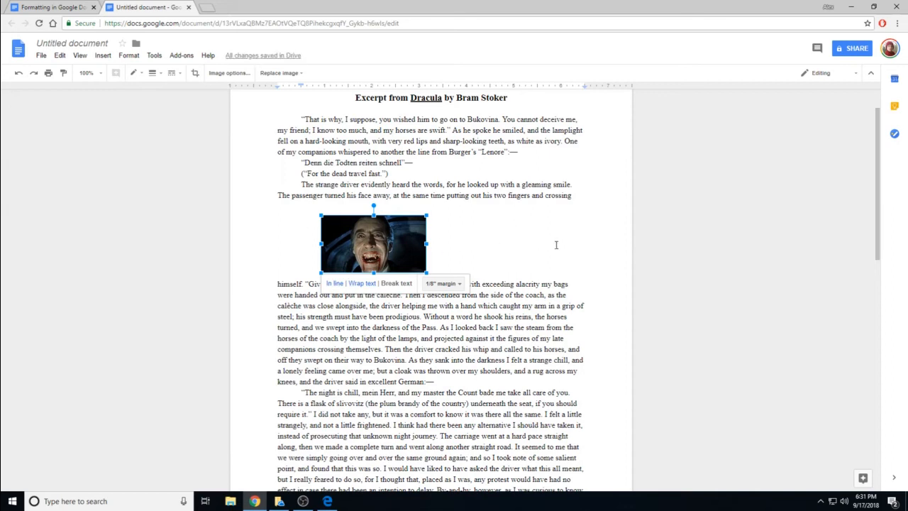
pyautogui.moveTo(387, 253); pyautogui.dragTo(378, 174)
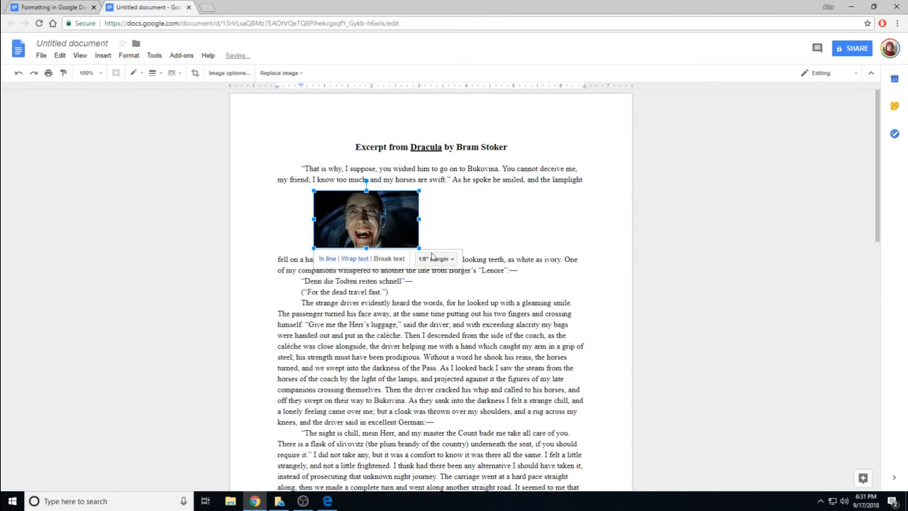
pyautogui.click(328, 260)
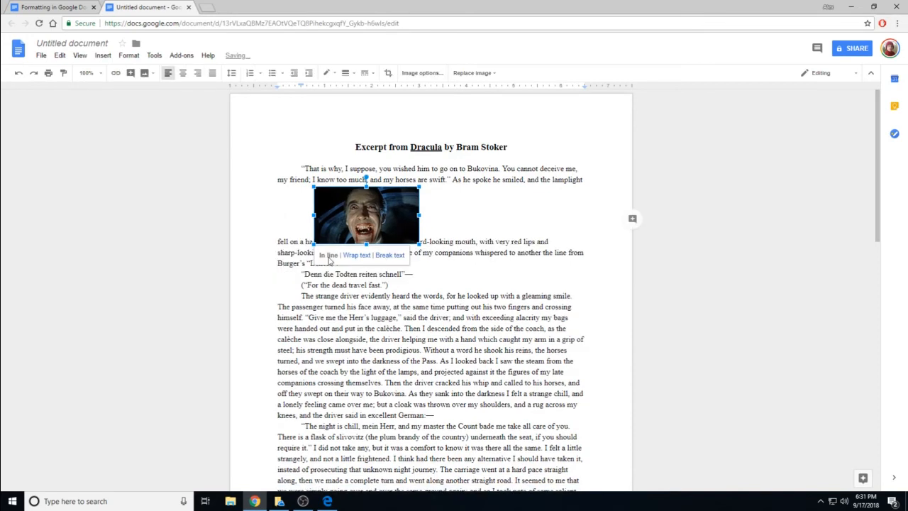
# Move the in-line image down into the paragraph beginning "The strange driver", after the words "my bags".
pyautogui.click(279, 274)
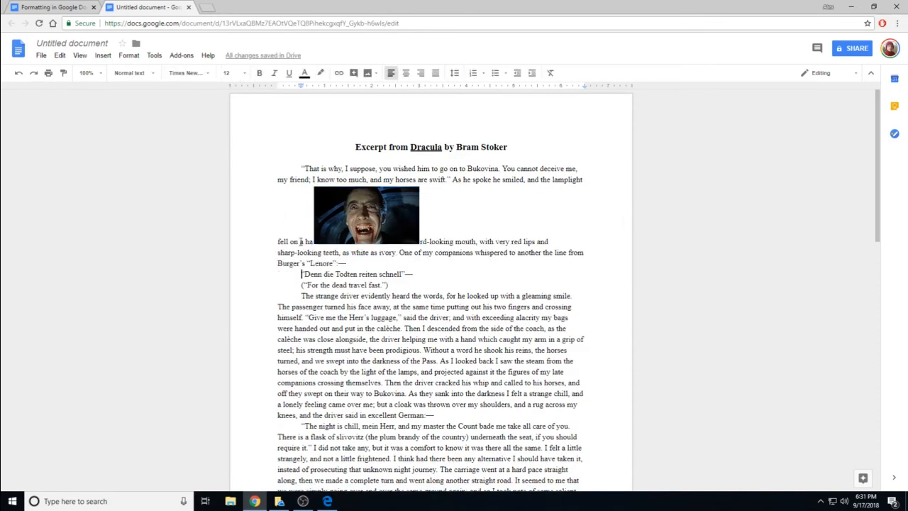
pyautogui.click(363, 222)
pyautogui.moveTo(364, 222); pyautogui.dragTo(467, 331)
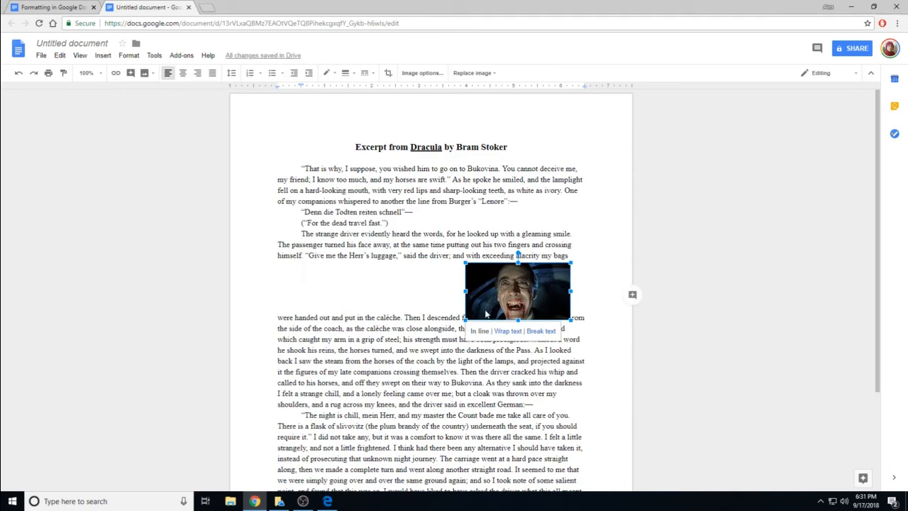
# Undo the image's moves and layout changes back to its own line below the title, and center the in-line image there.
pyautogui.hotkey('ctrl', 'z')
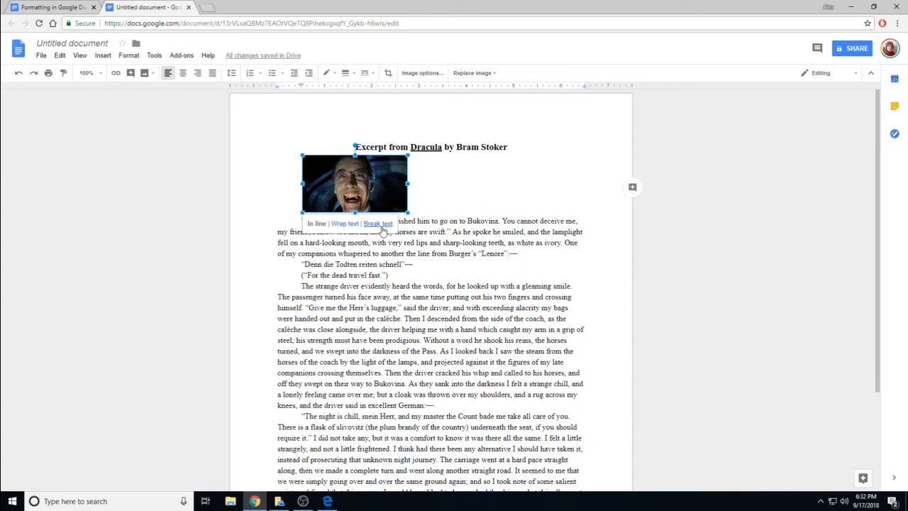
pyautogui.click(182, 73)
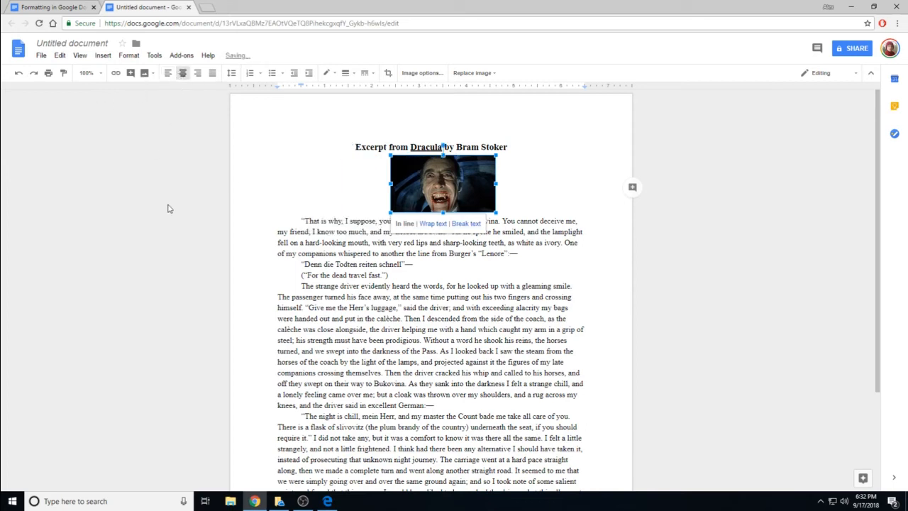
pyautogui.click(170, 229)
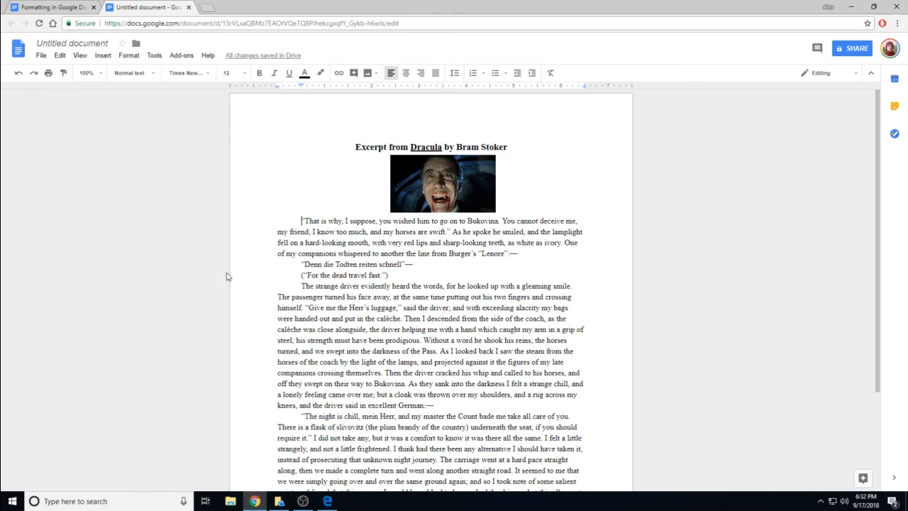
# Try Double line spacing on the first body paragraph only, and undo it.
pyautogui.scroll(-2, 227, 276)
pyautogui.scroll(-1, 226, 277)
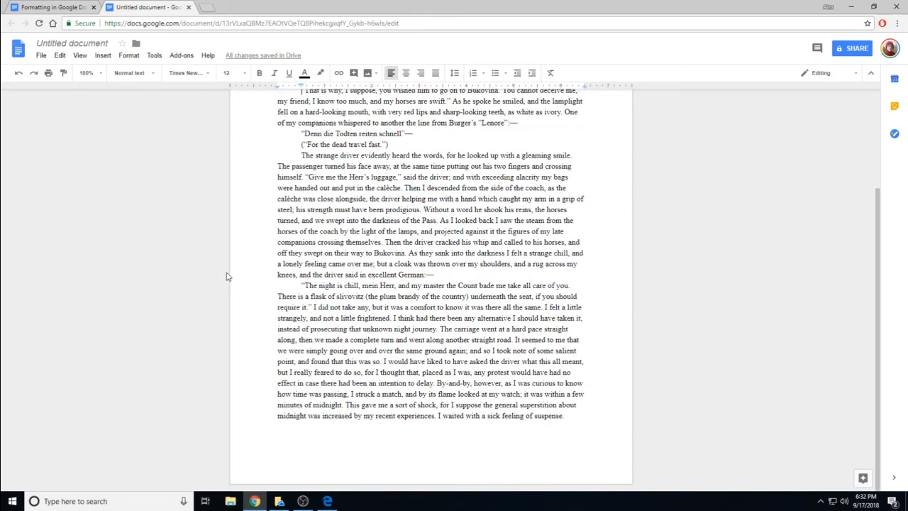
pyautogui.scroll(2, 226, 277)
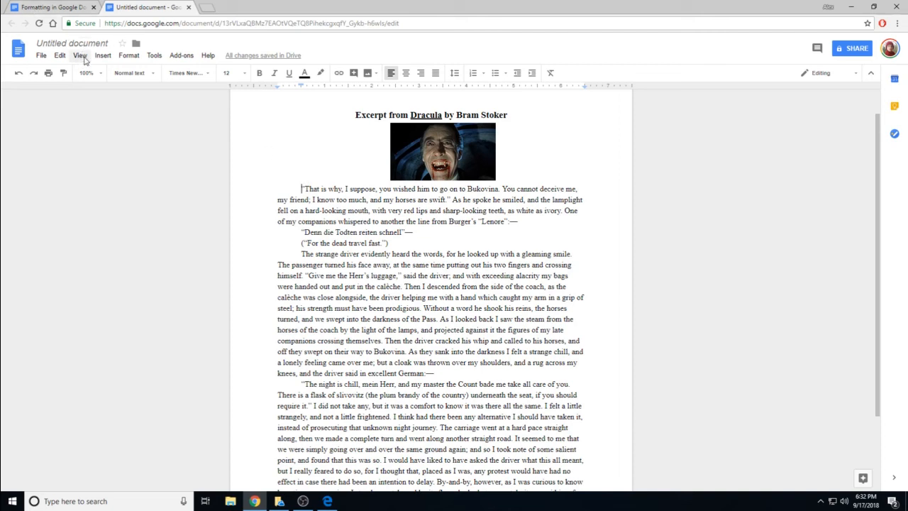
pyautogui.click(124, 59)
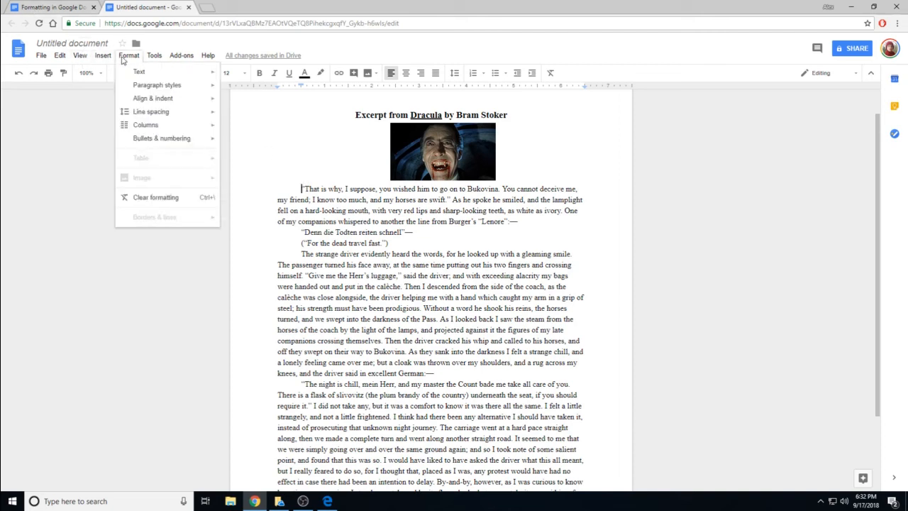
pyautogui.moveTo(160, 116)
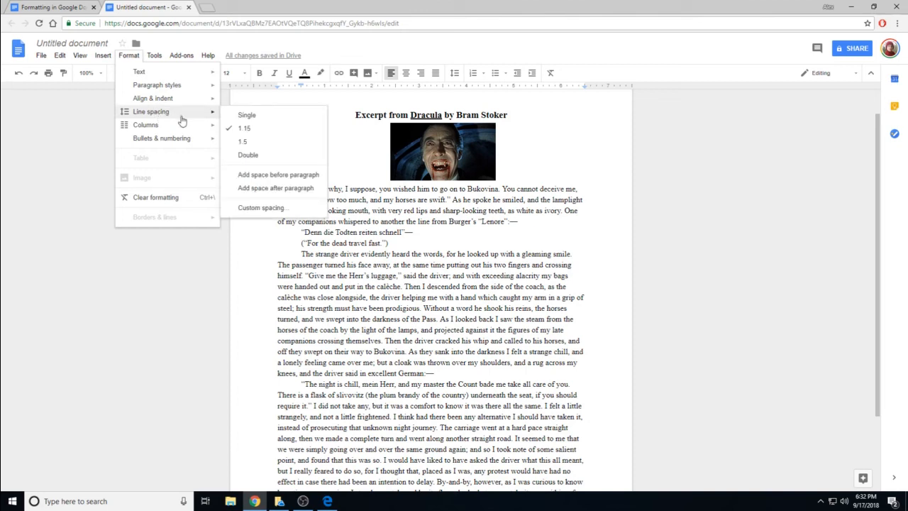
pyautogui.click(260, 154)
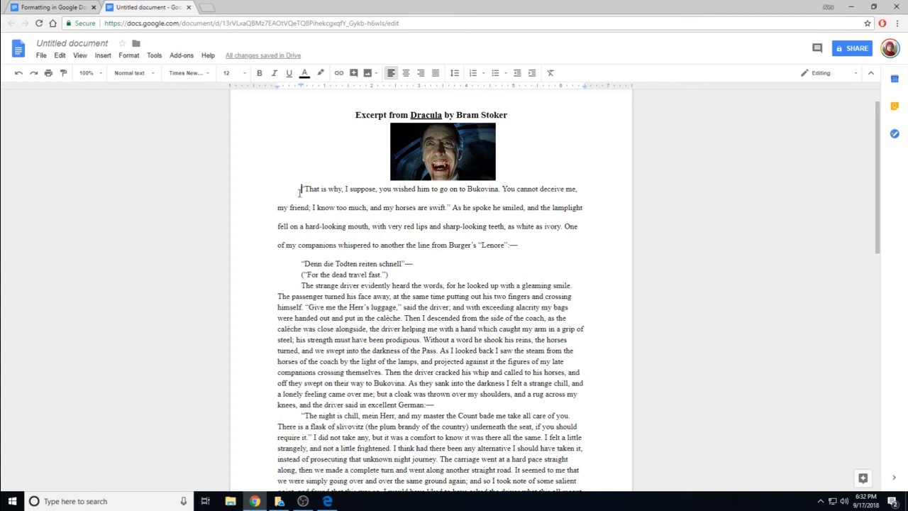
pyautogui.click(278, 207)
pyautogui.click(298, 190)
pyautogui.click(383, 191)
pyautogui.click(399, 245)
pyautogui.click(19, 73)
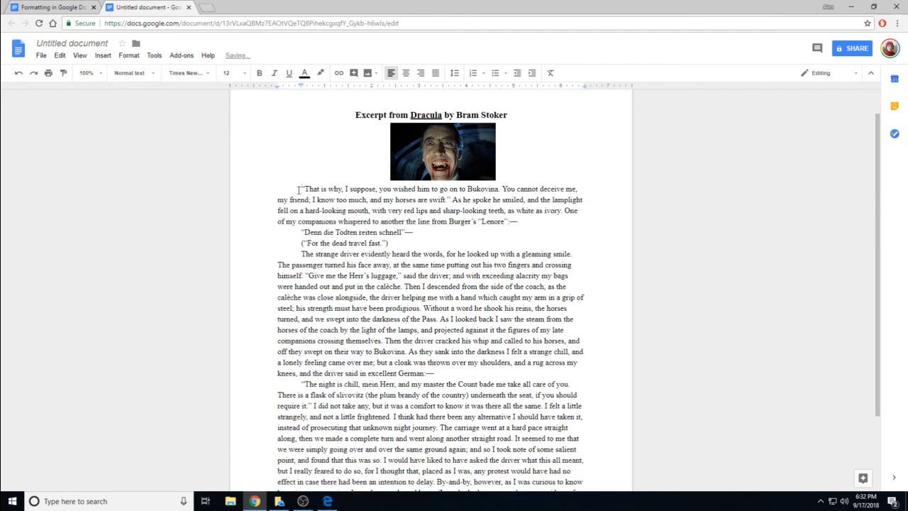
# Set the line spacing of all body text, from "That is why" to the end of the document, to Double.
pyautogui.moveTo(298, 190); pyautogui.dragTo(588, 442)
pyautogui.scroll(-2, 486, 353)
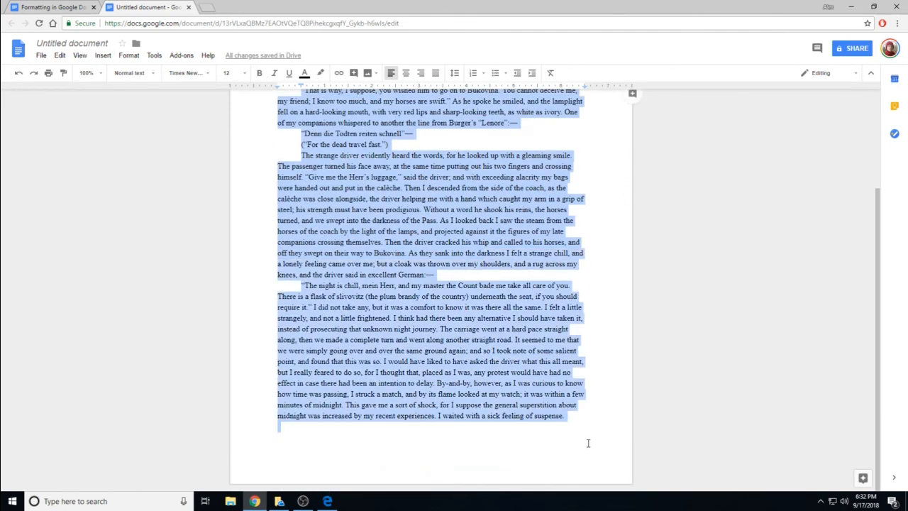
pyautogui.click(129, 56)
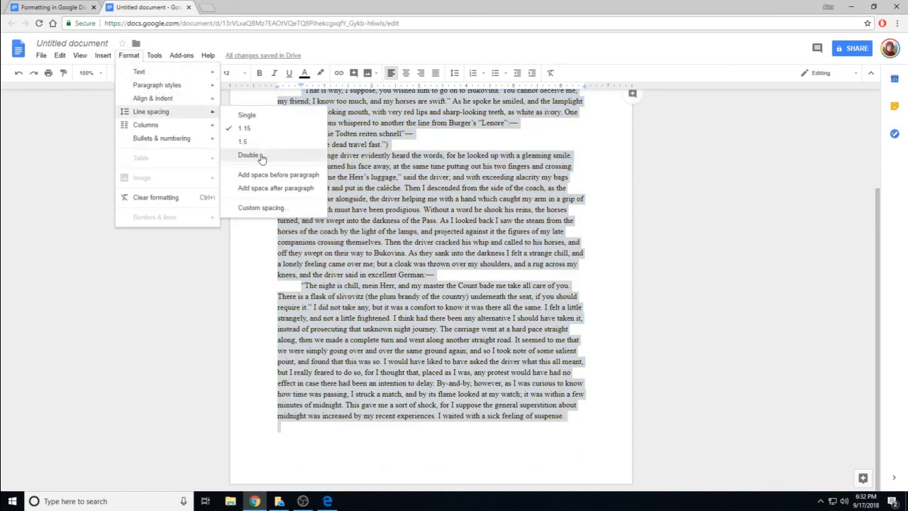
pyautogui.click(261, 157)
pyautogui.click(470, 184)
pyautogui.scroll(-4, 471, 185)
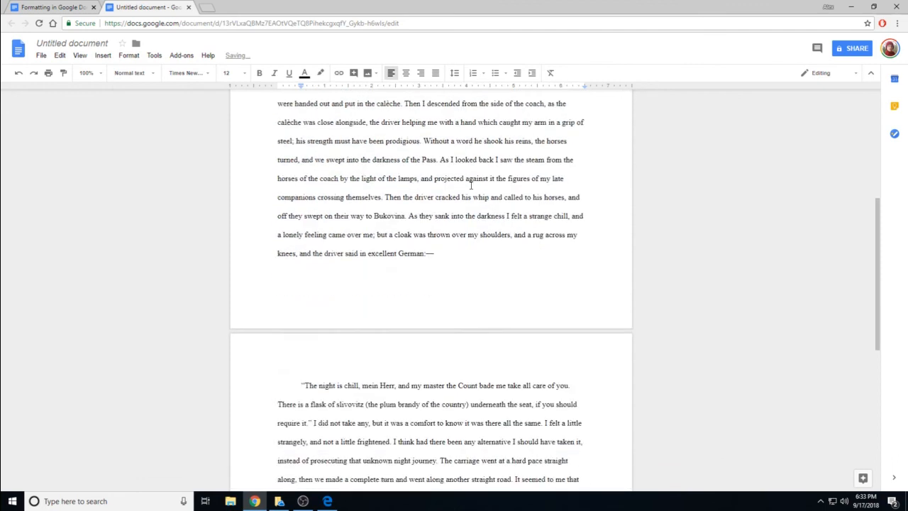
pyautogui.scroll(-3, 470, 185)
pyautogui.scroll(10, 470, 186)
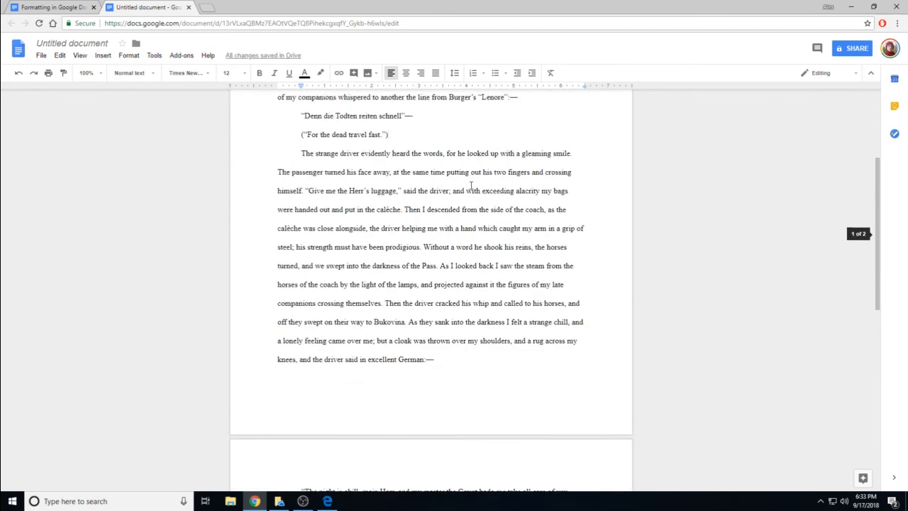
pyautogui.scroll(-3, 471, 186)
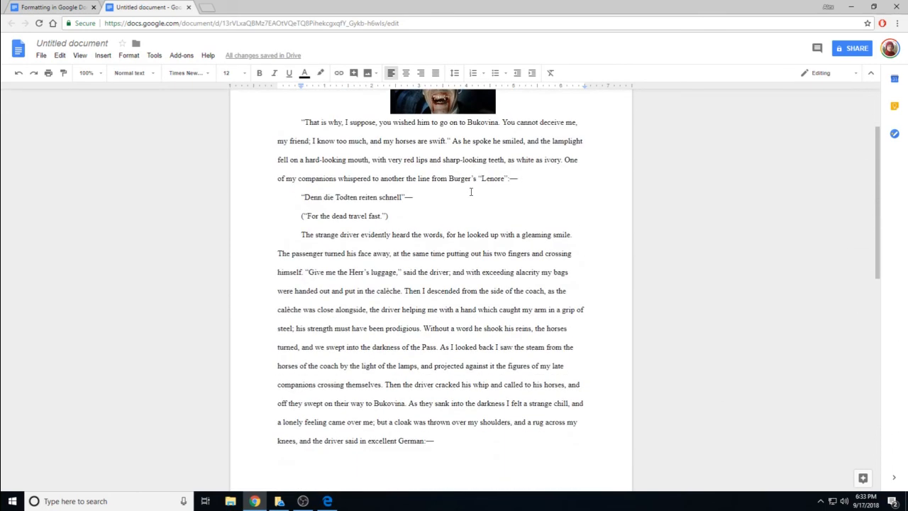
pyautogui.scroll(-6, 471, 192)
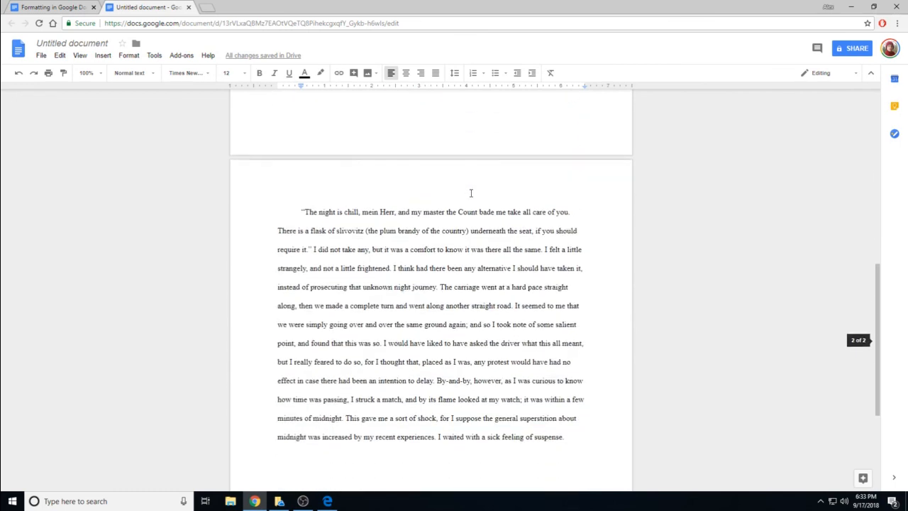
pyautogui.scroll(9, 470, 193)
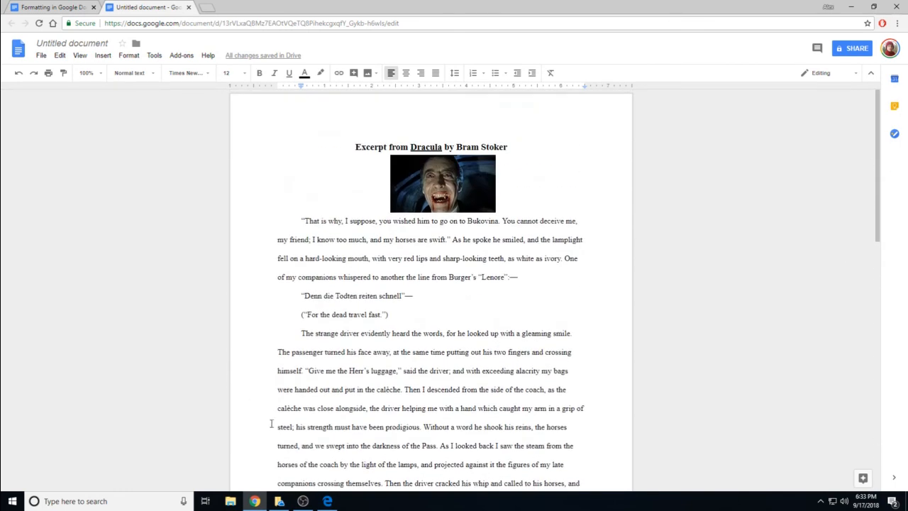
pyautogui.click(303, 501)
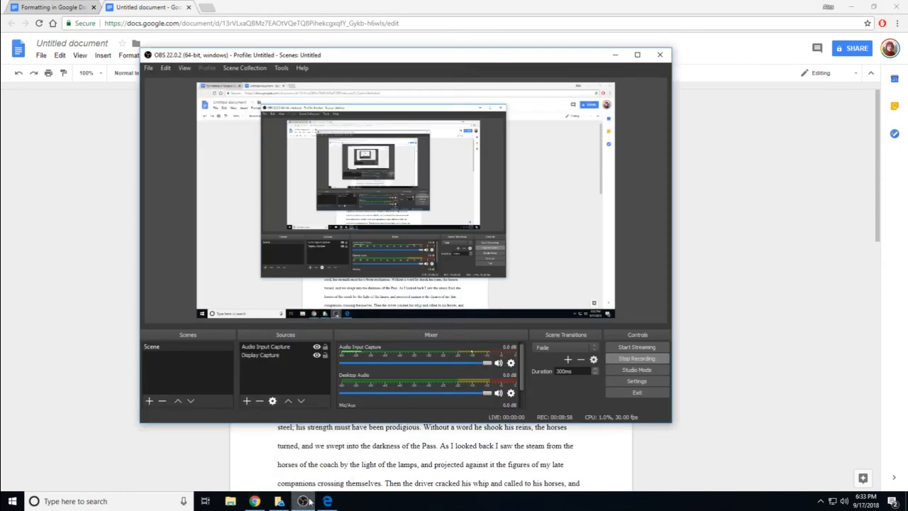